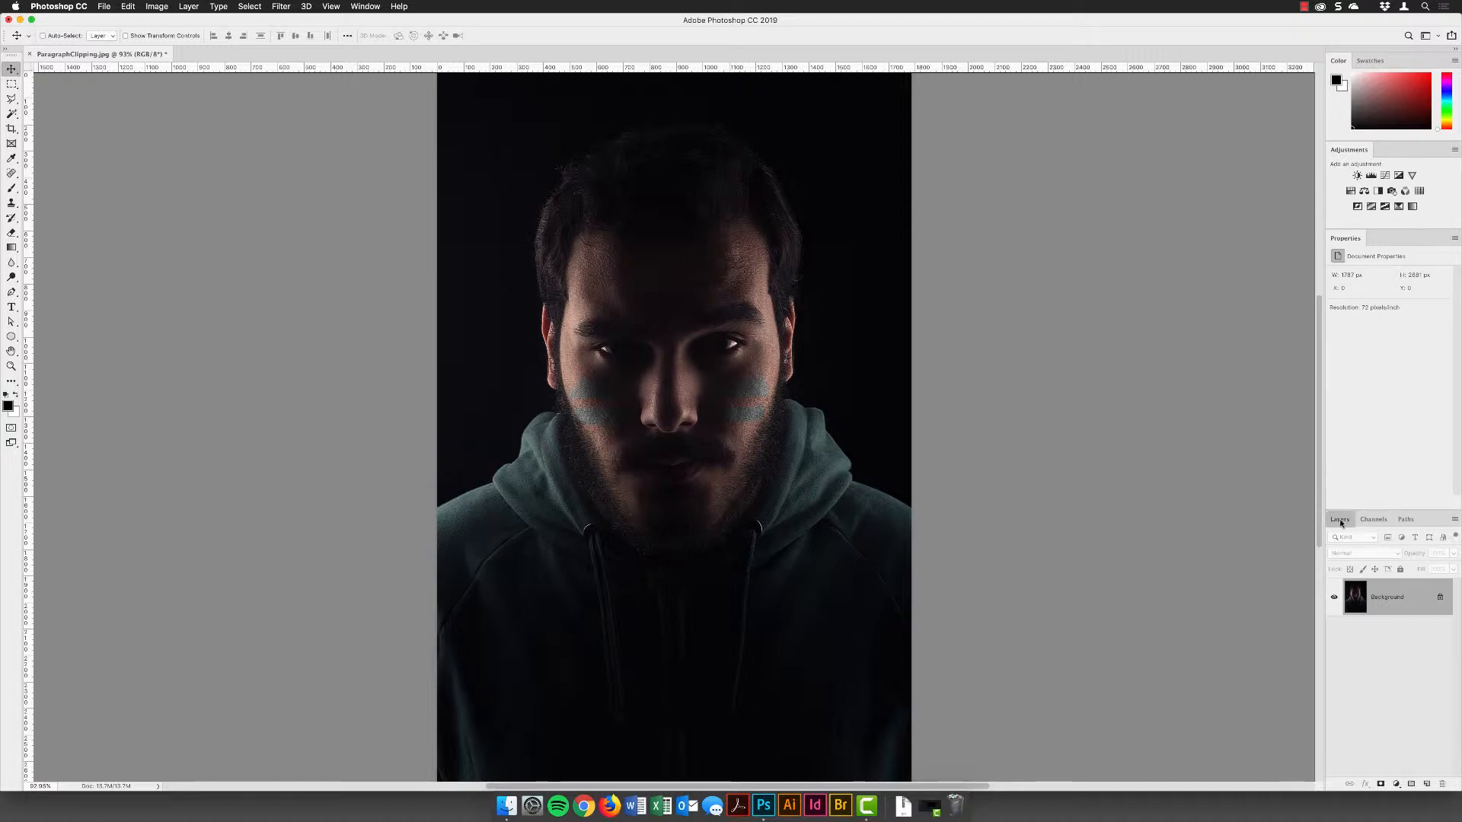
Step: Detach the Layers panel from the dock, float it beside the portrait and resize it
left_click_drag(1339, 522, 961, 194)
left_click_drag(1113, 410, 1126, 444)
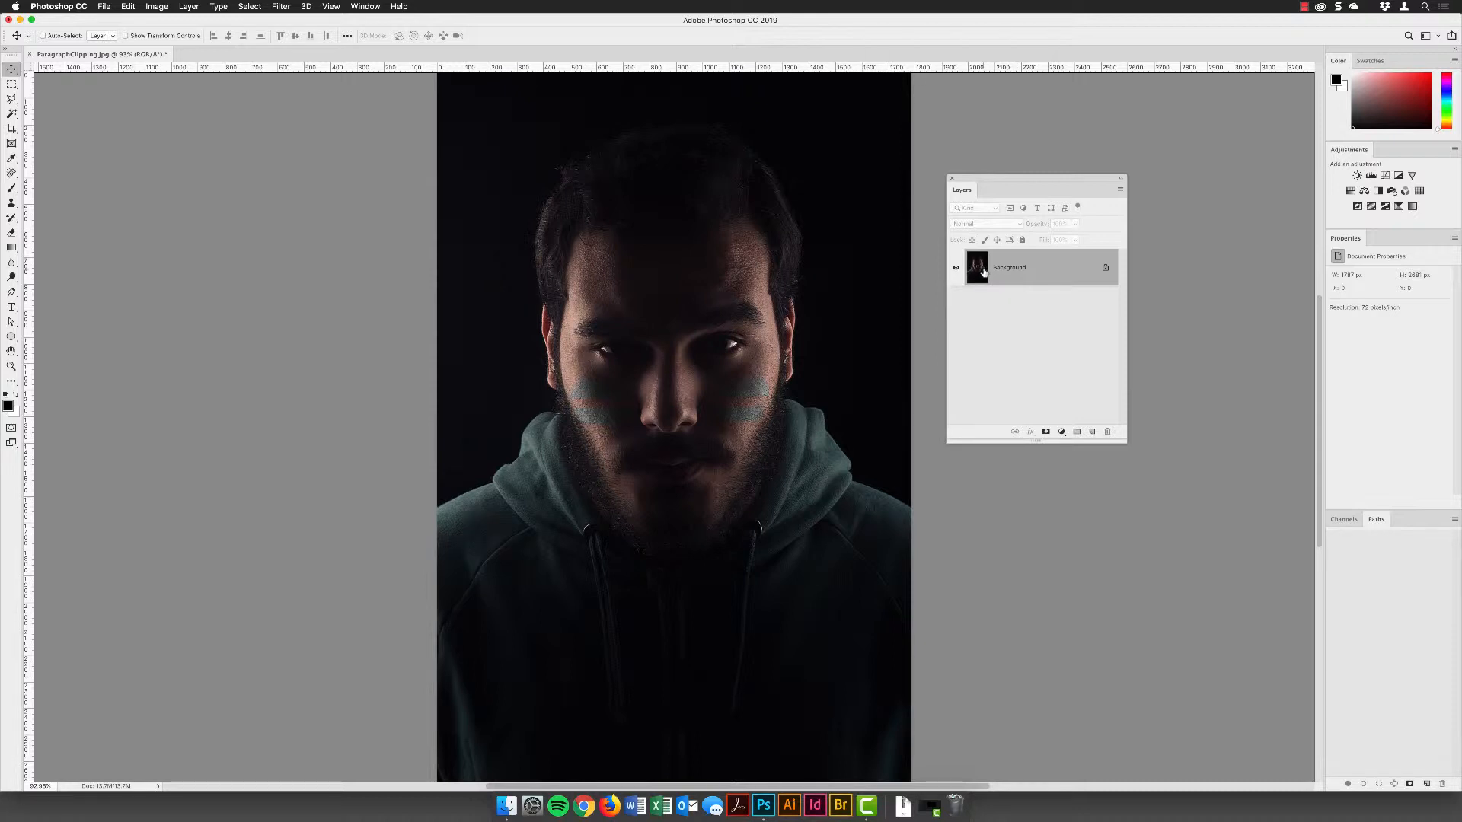
Step: Place a vertical guide down the middle of the face, lined up with the center of the nose
left_click(329, 6)
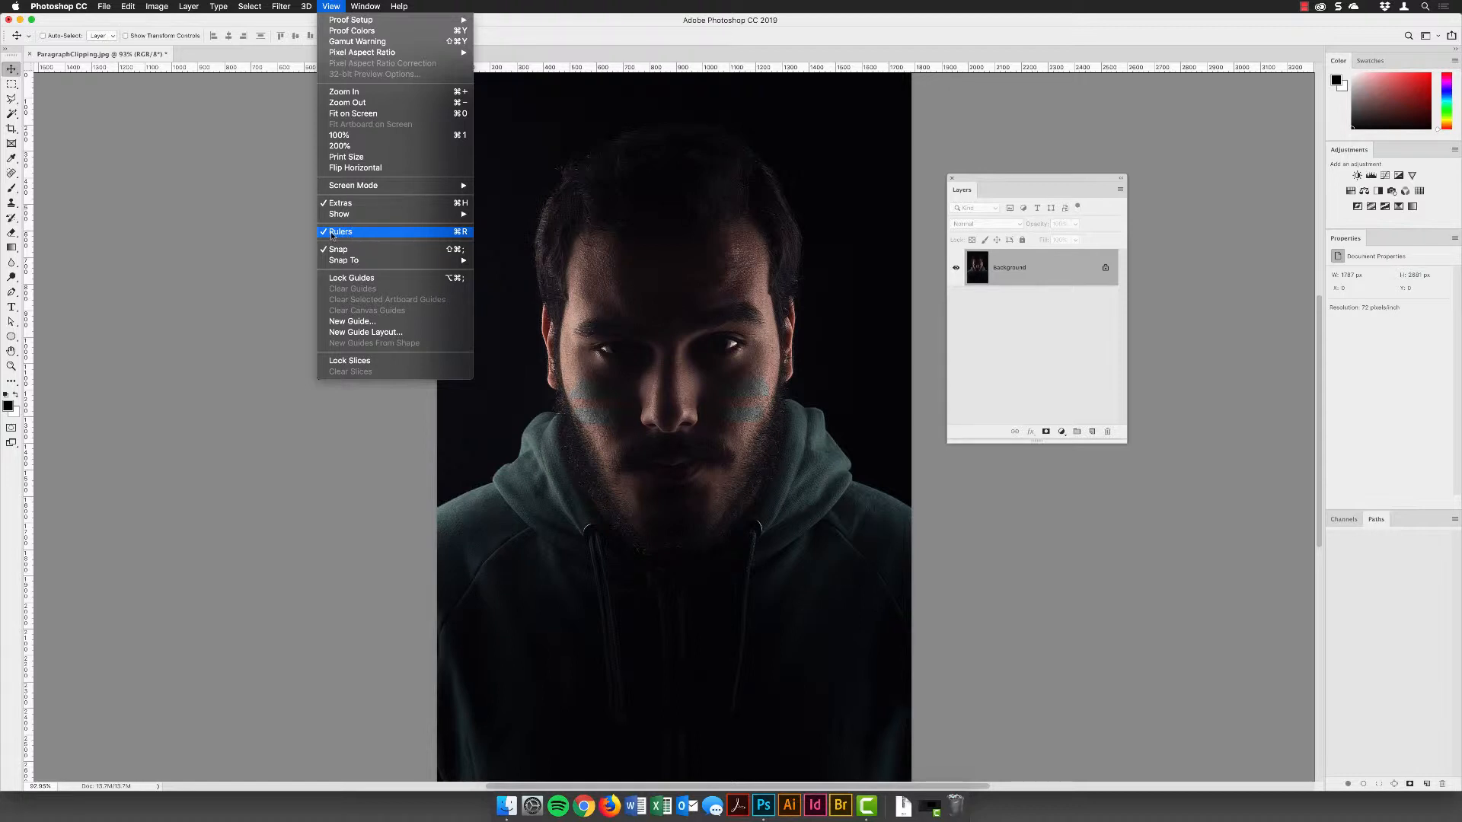
left_click(297, 60)
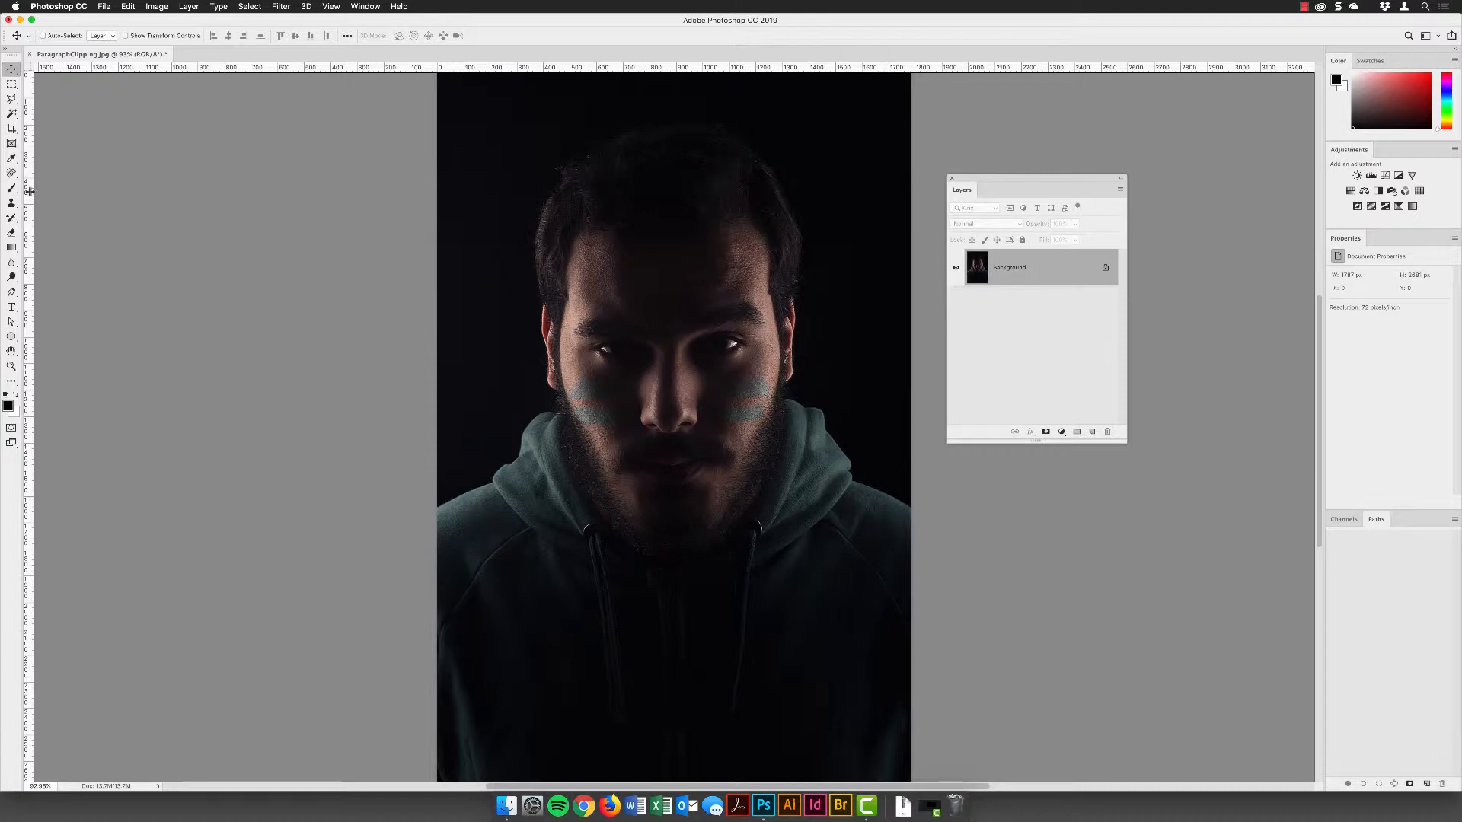
left_click_drag(29, 194, 672, 260)
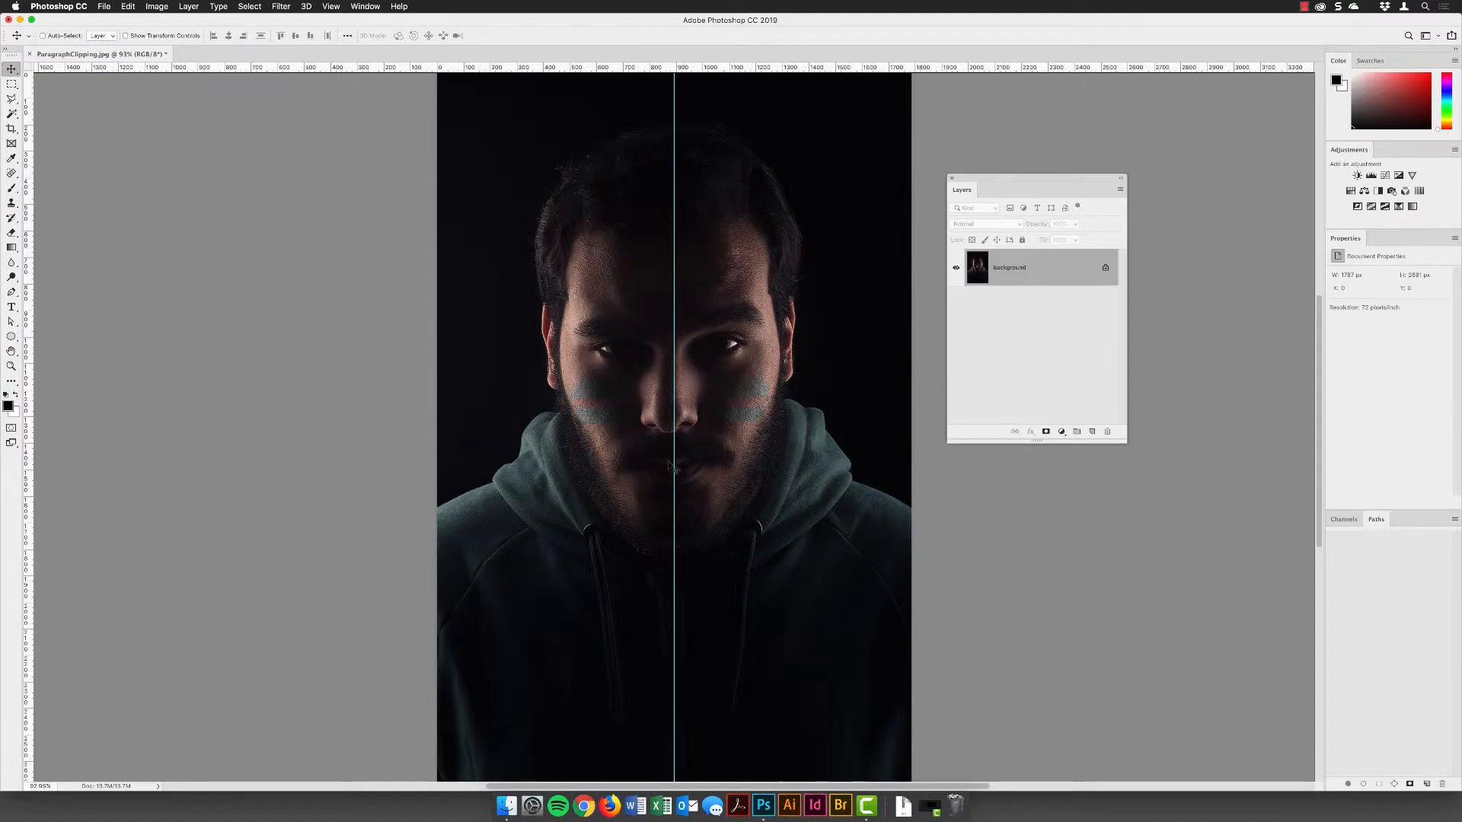
scroll(674, 413, "up", 10)
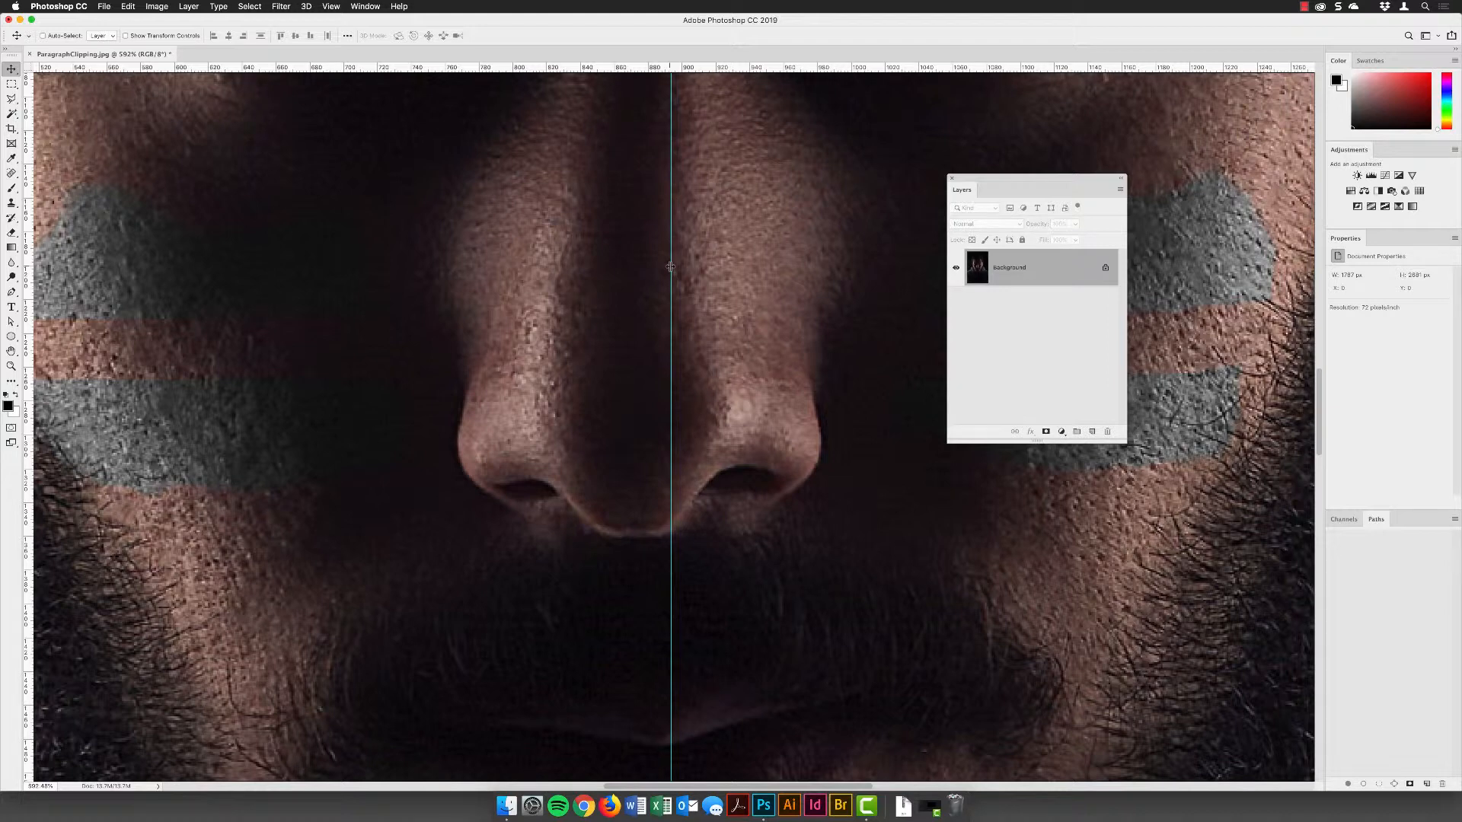
left_click_drag(670, 266, 636, 267)
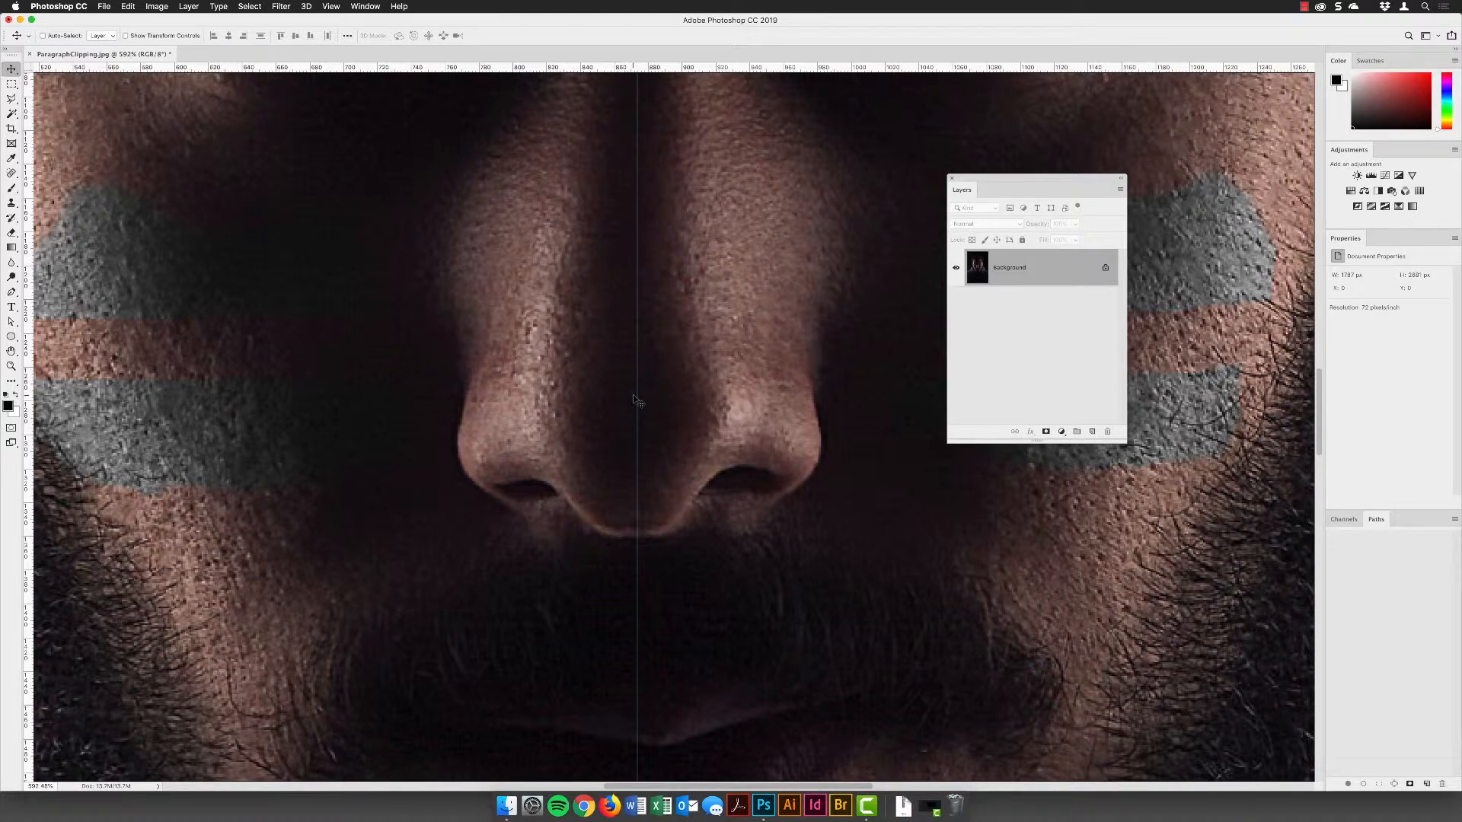
scroll(643, 396, "down", 5)
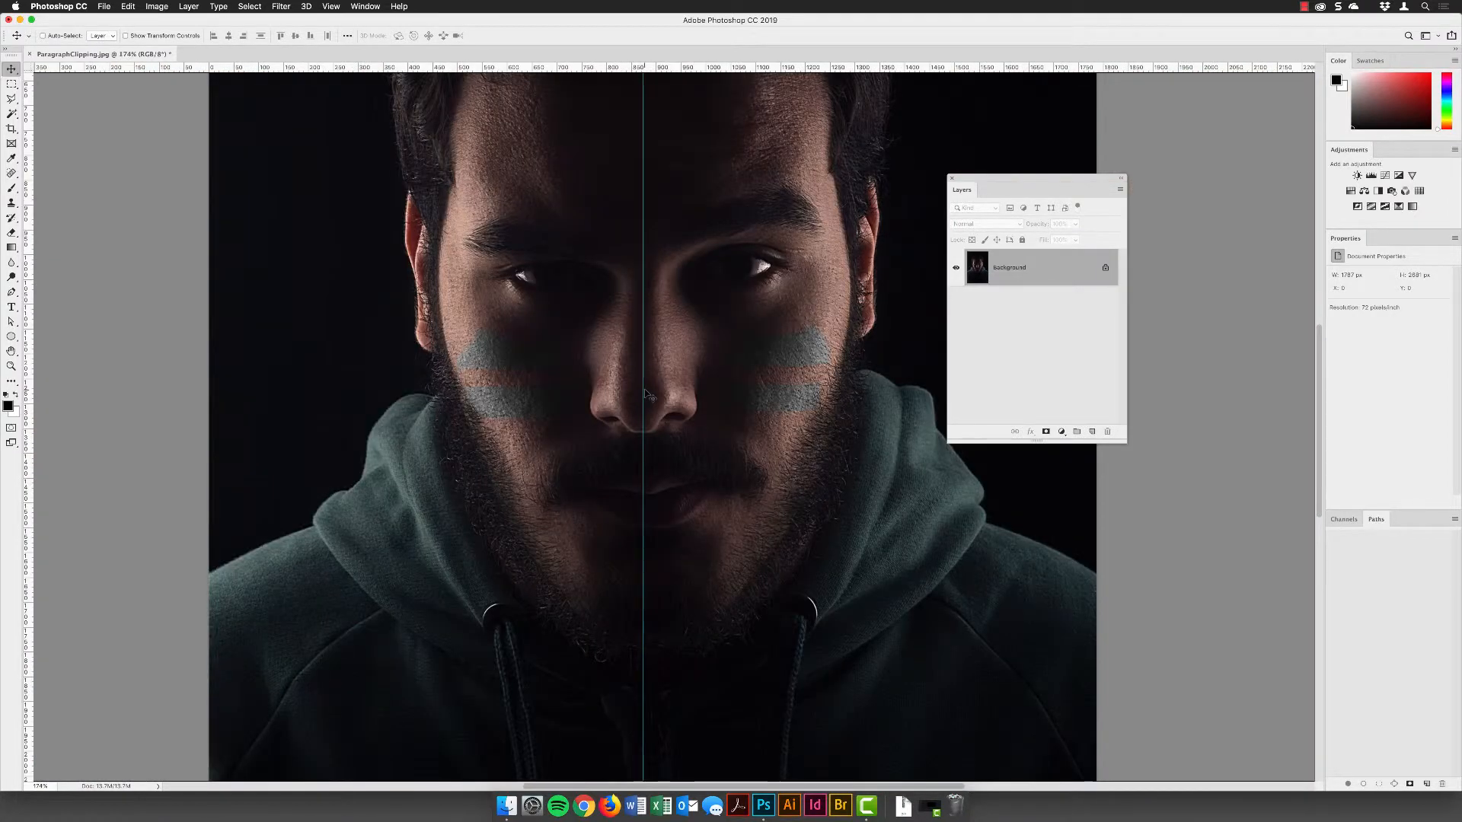
scroll(646, 394, "down", 3)
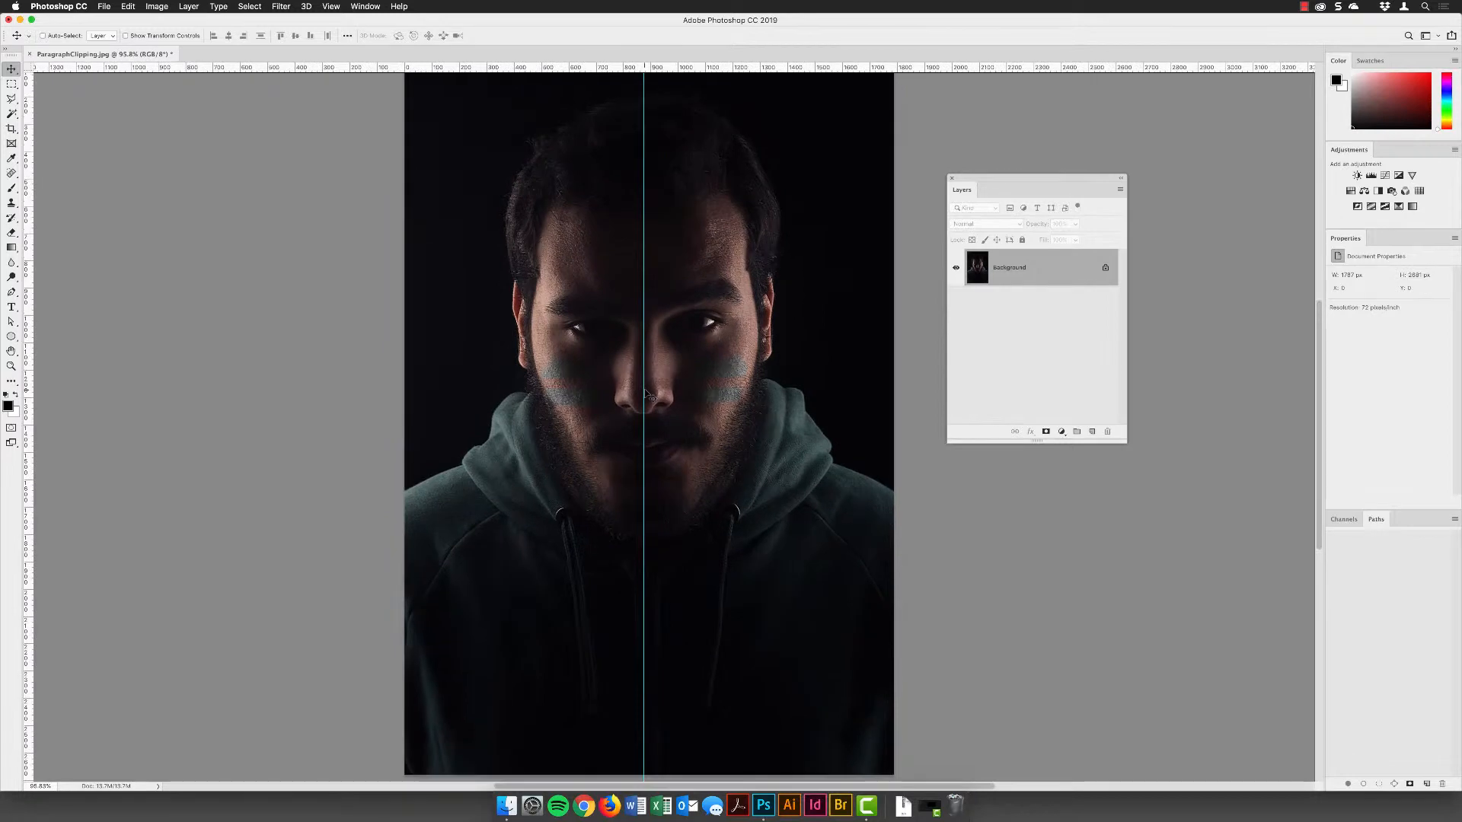
scroll(645, 393, "down", 2)
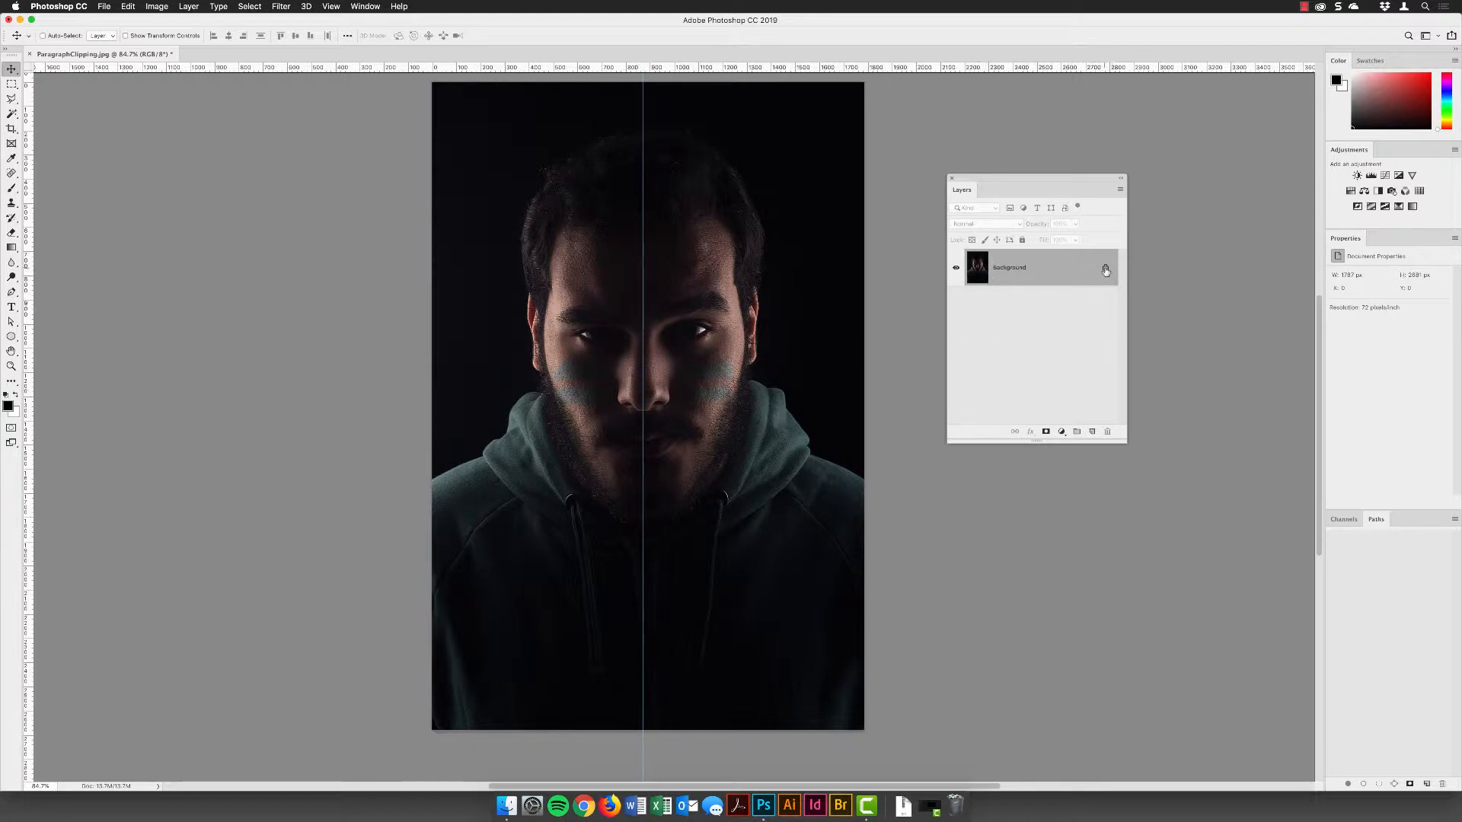
Step: Unlock the Background layer and rename it "left"
left_click(1105, 270)
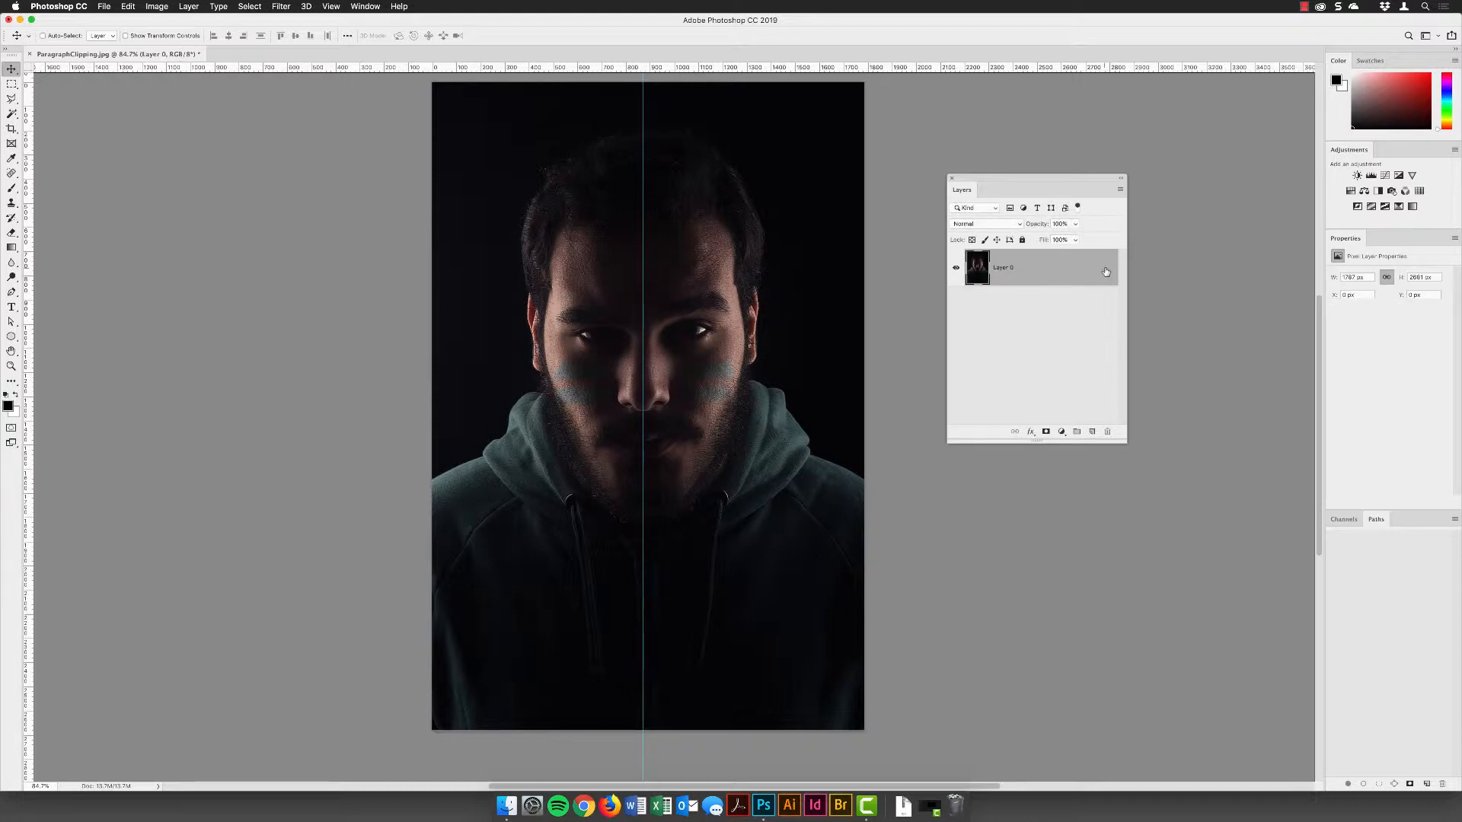
double_click(999, 268)
type("la")
type("ft")
key("Return")
Step: Select the part of the image right of the guide and cut it to a new layer
left_click(10, 85)
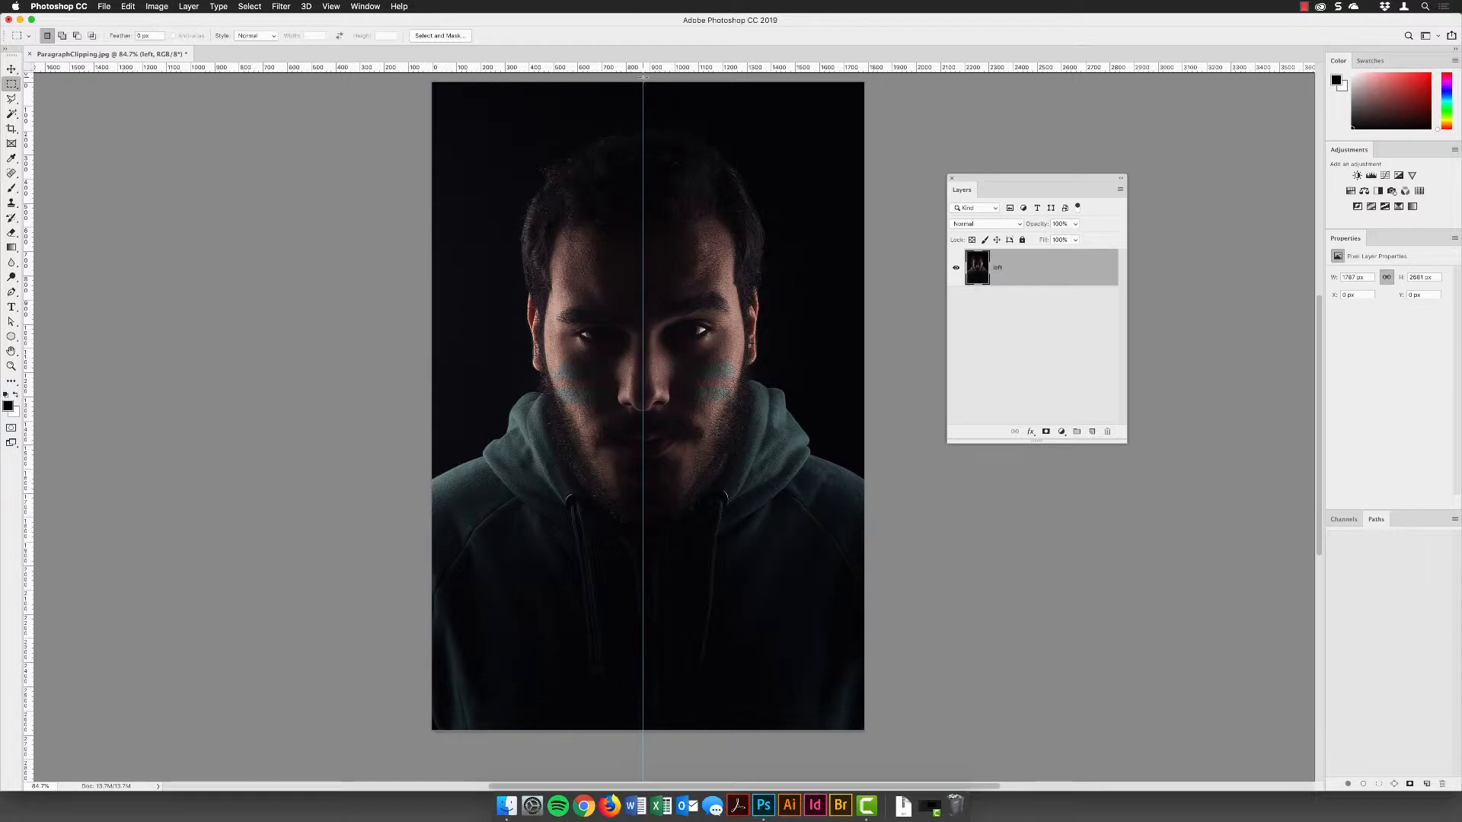
left_click_drag(644, 77, 878, 759)
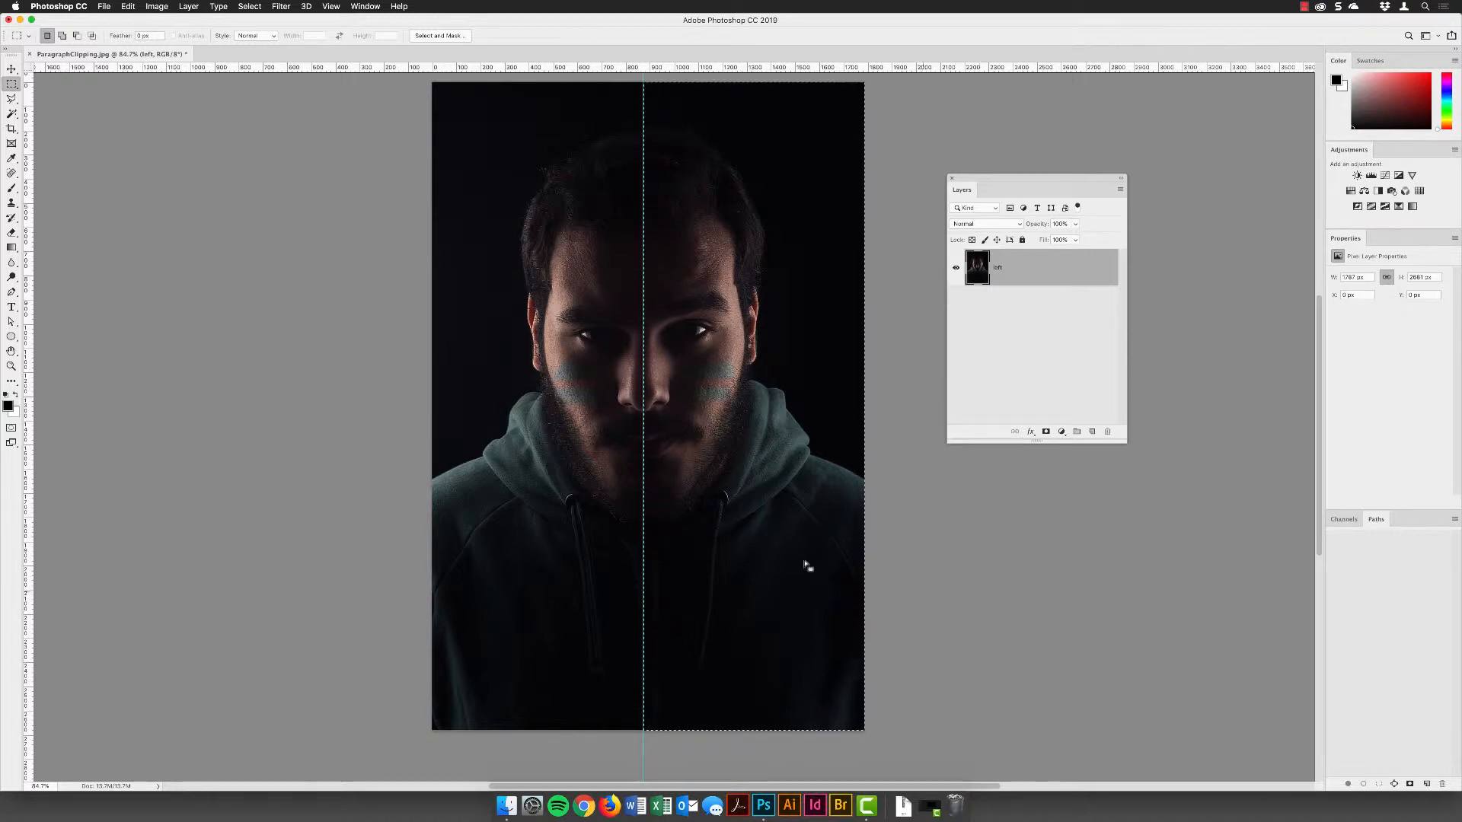
left_click(184, 7)
mouse_move(193, 20)
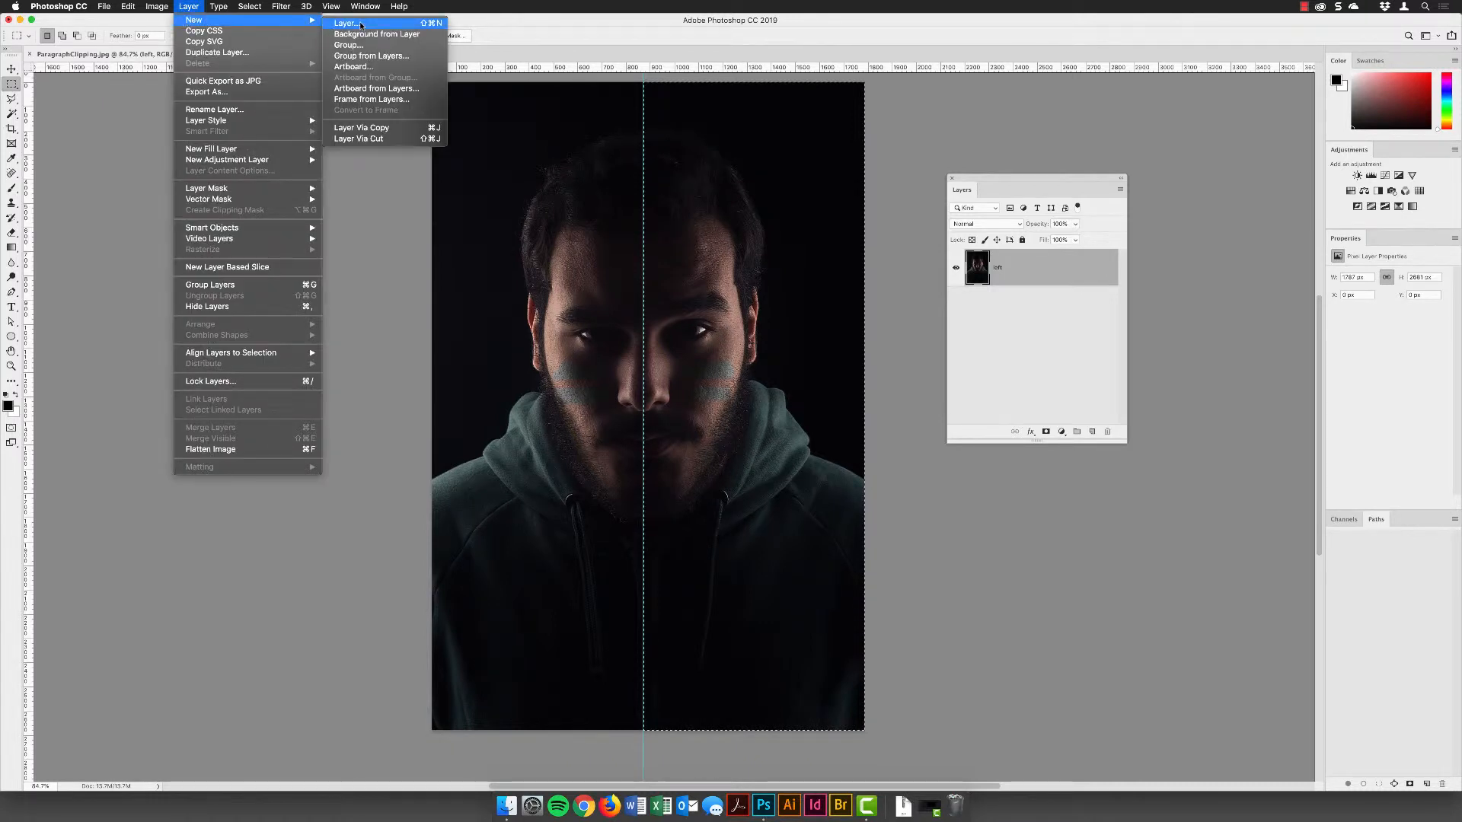
left_click(360, 139)
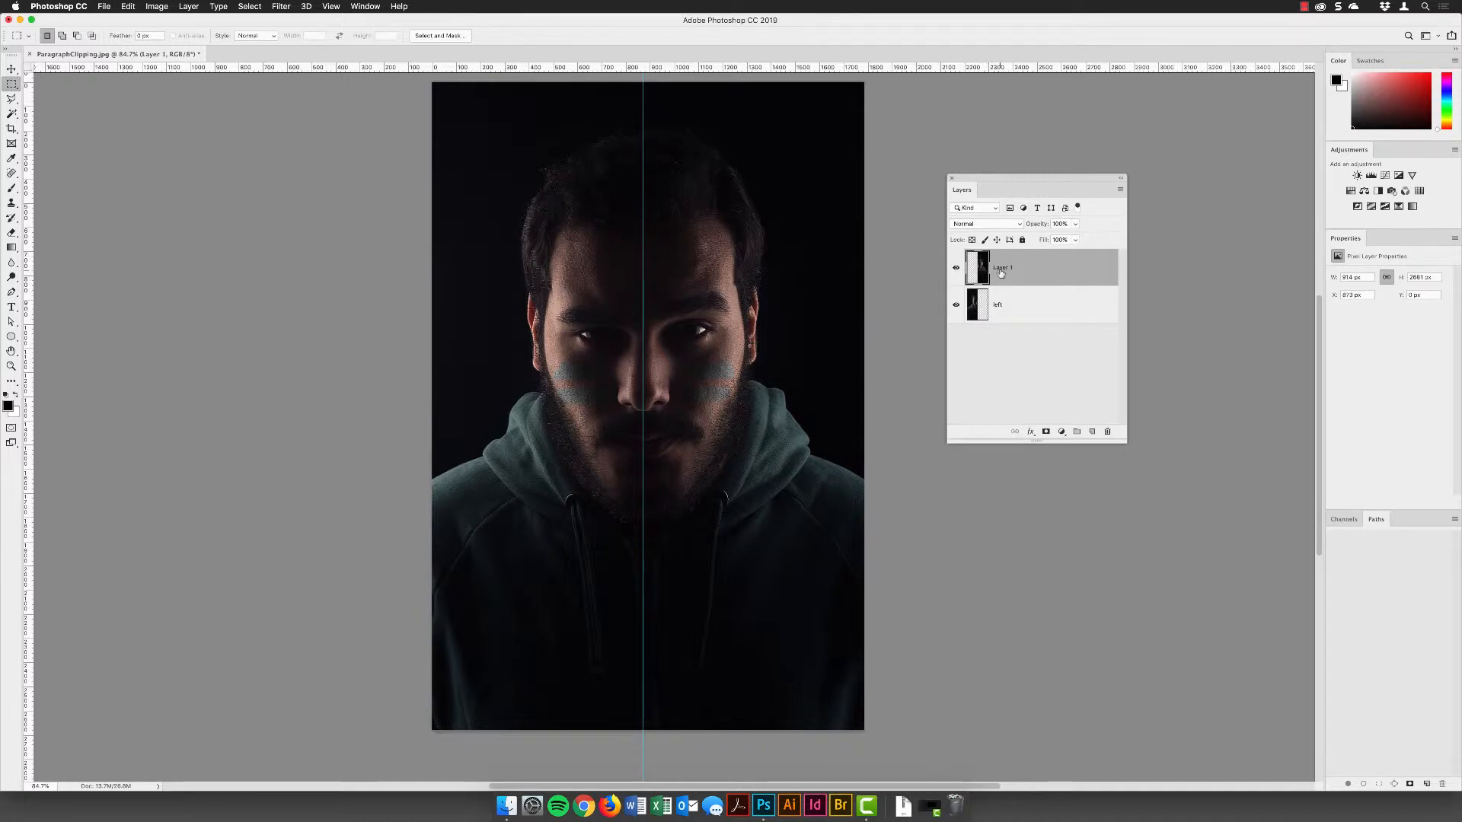
Step: Rename the new layer holding the cut half "right"
double_click(1001, 271)
type("right")
key("Return")
Step: Add a Solid Color fill layer above the left layer, using the near-black 010103 sampled from the photo's background
left_click(993, 308)
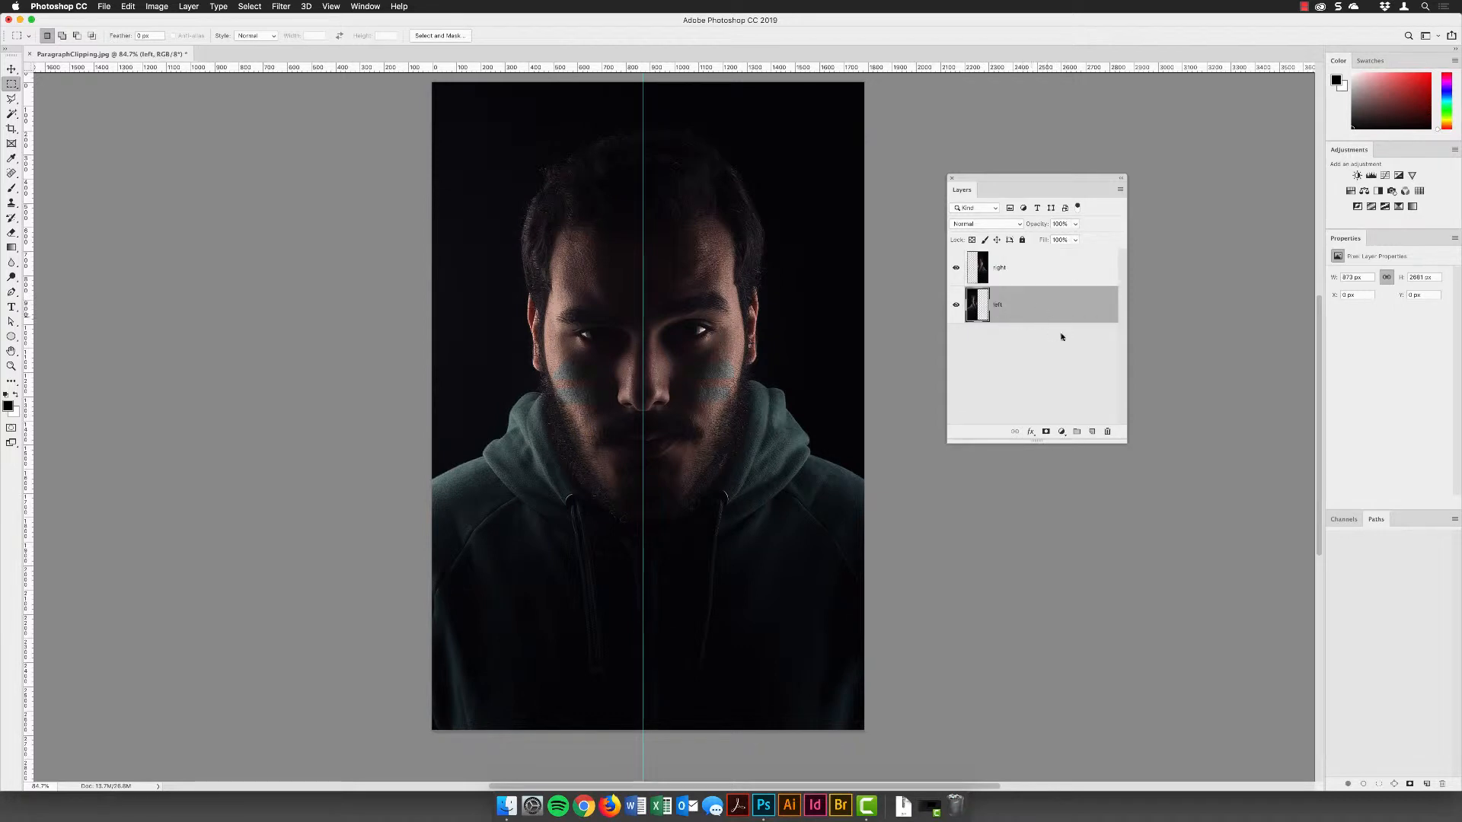
left_click(1062, 432)
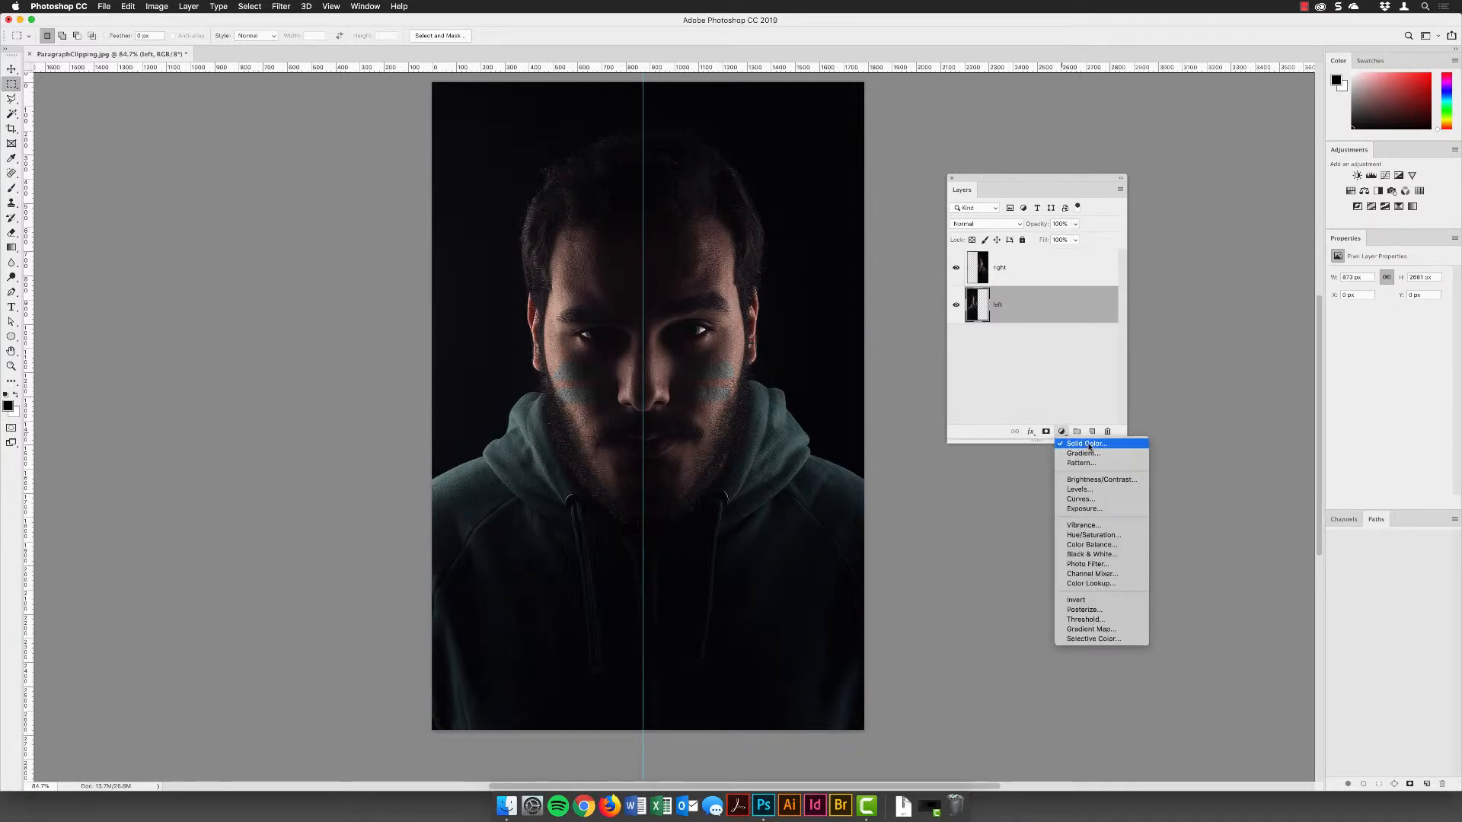
left_click(1089, 444)
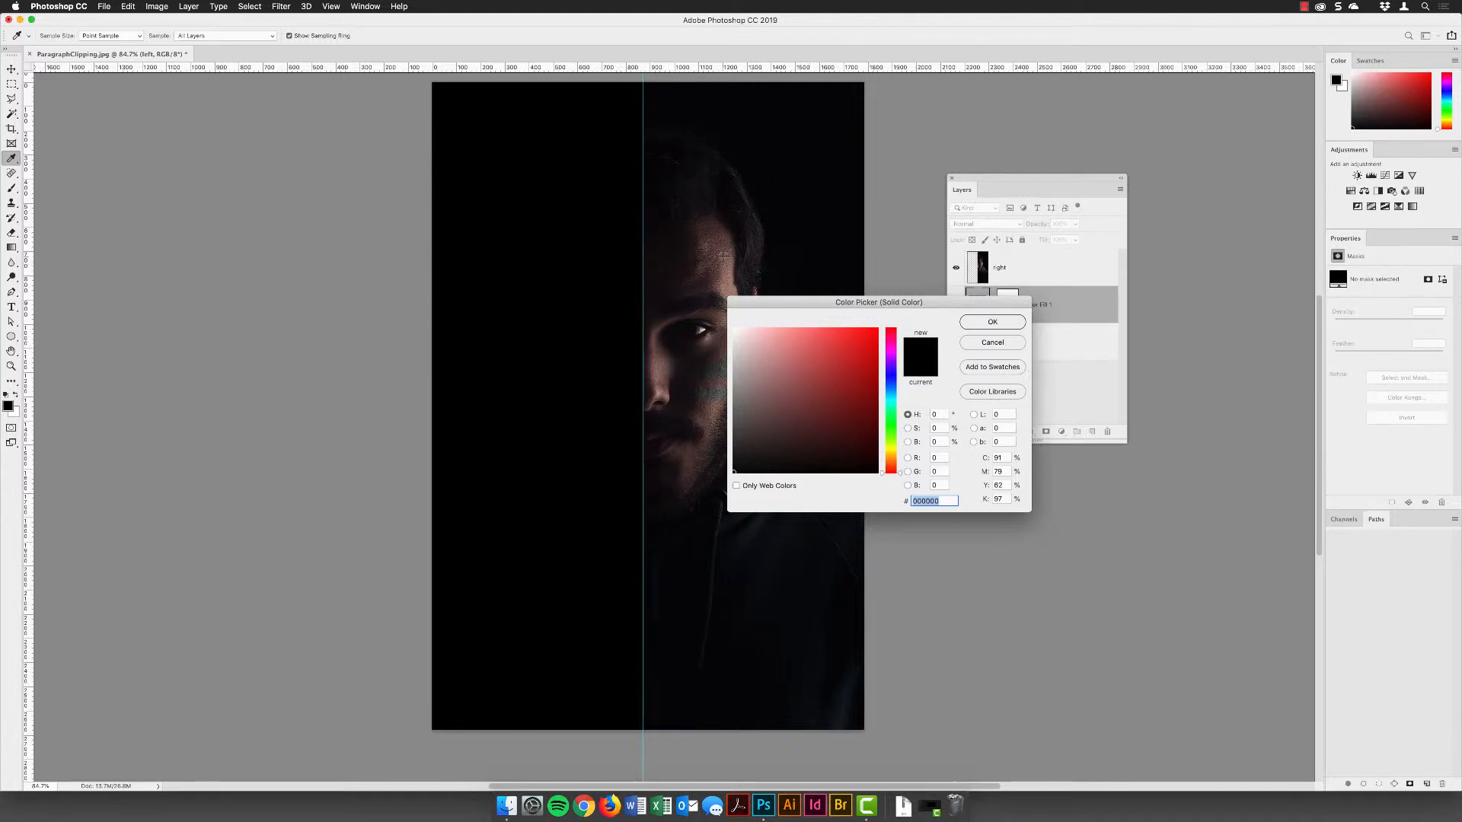
left_click(721, 255)
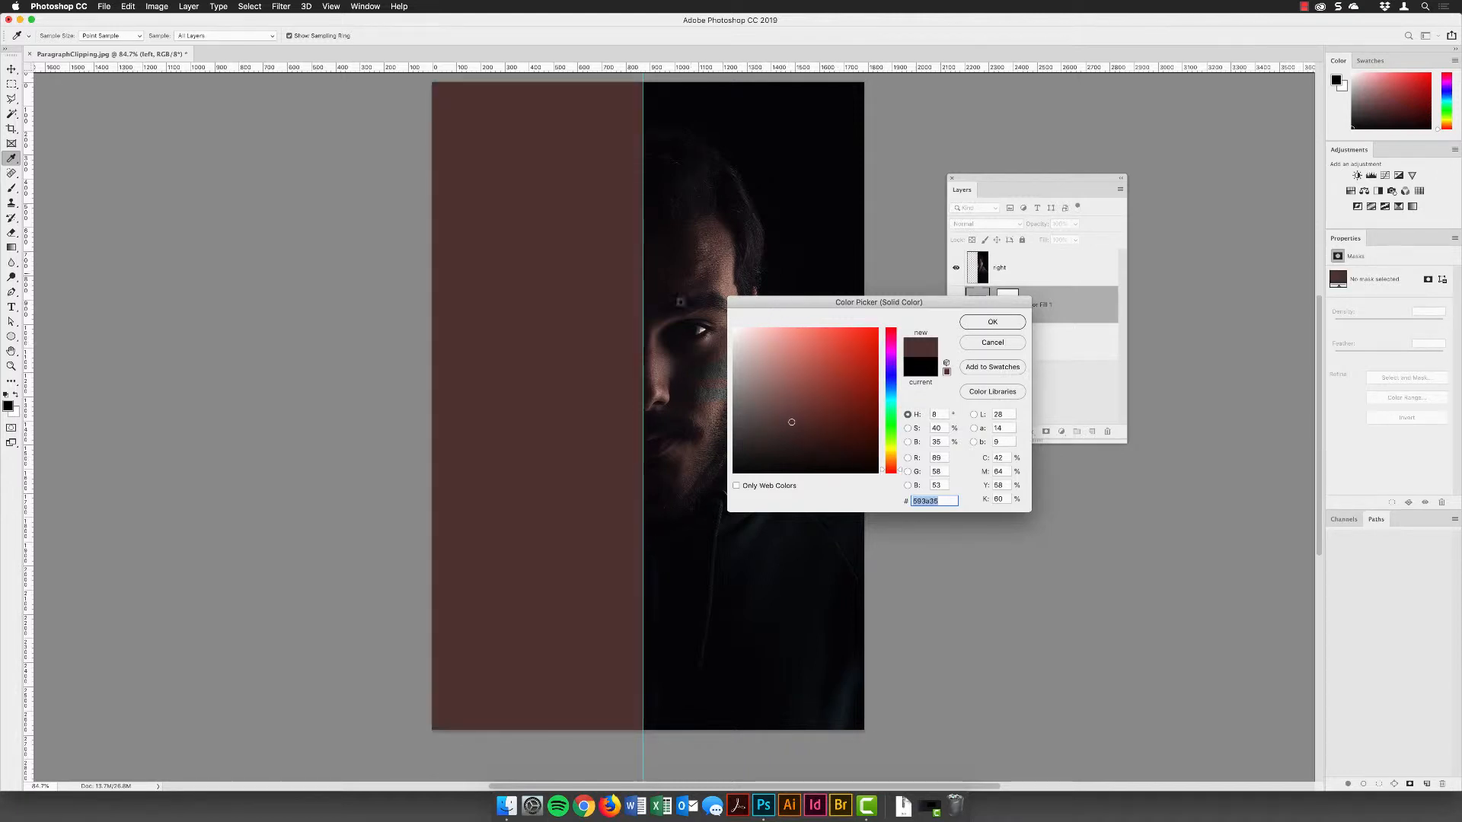
left_click(674, 323)
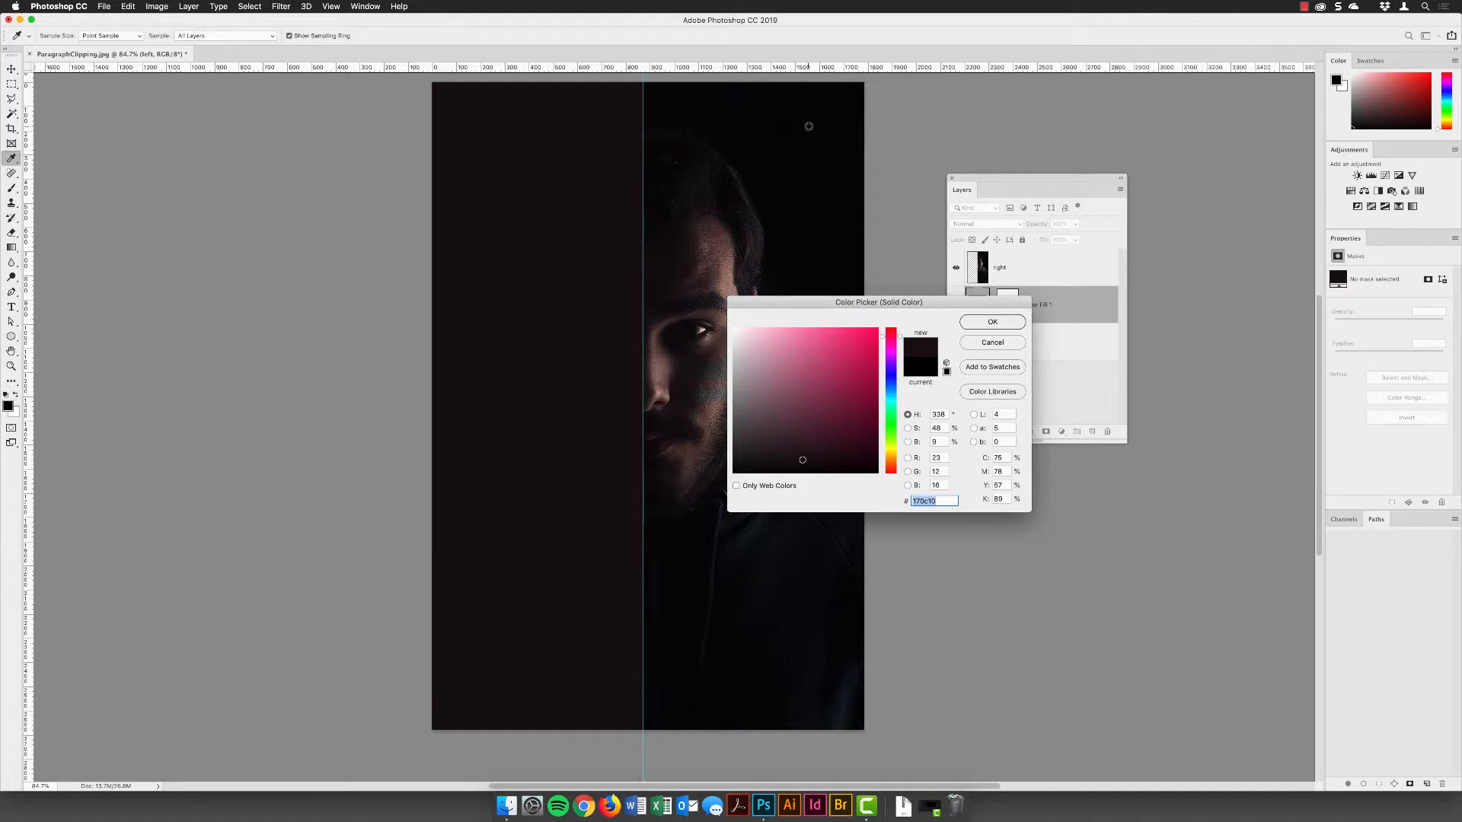
left_click(808, 125)
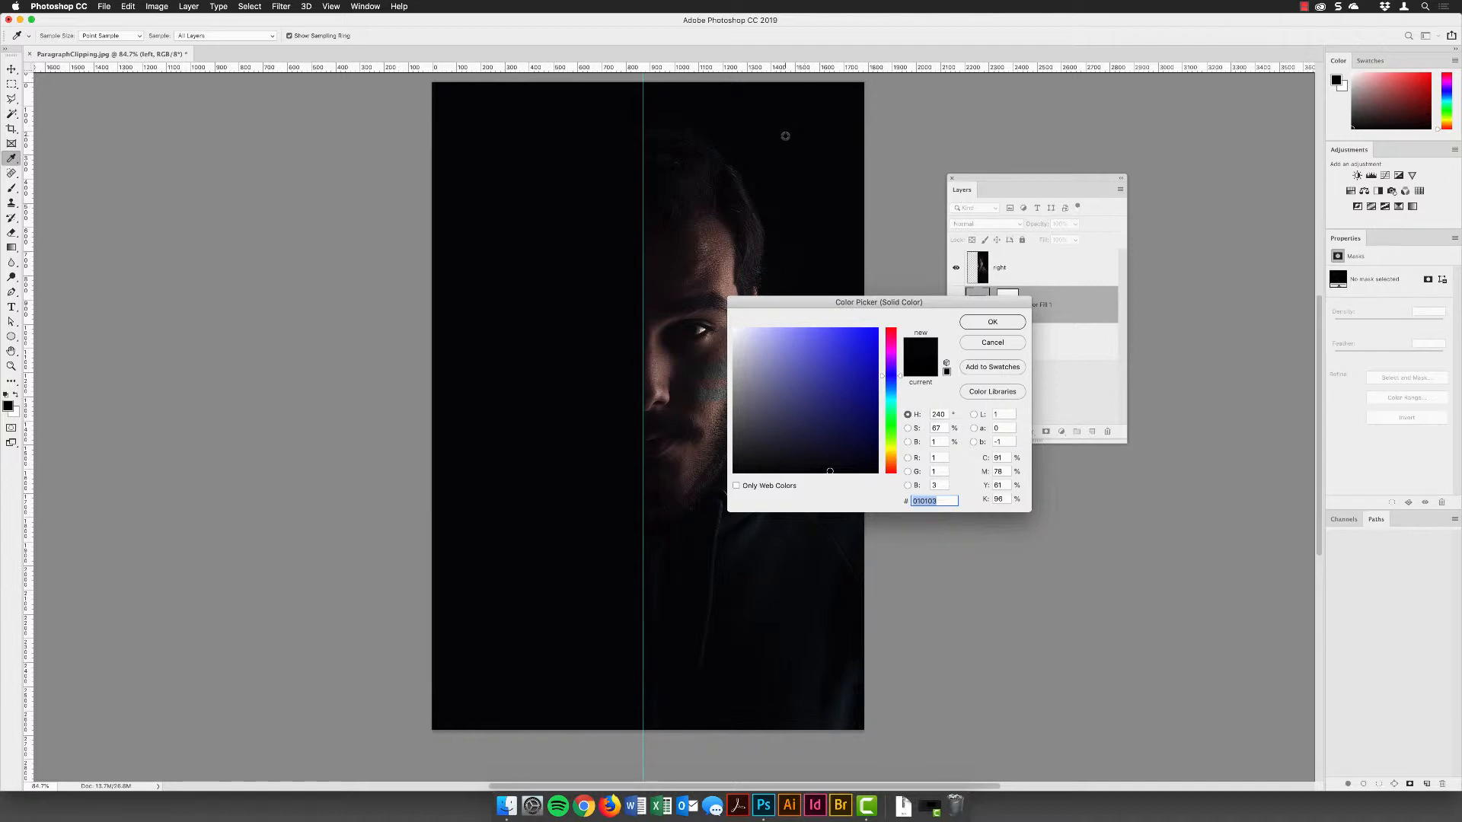
left_click(982, 326)
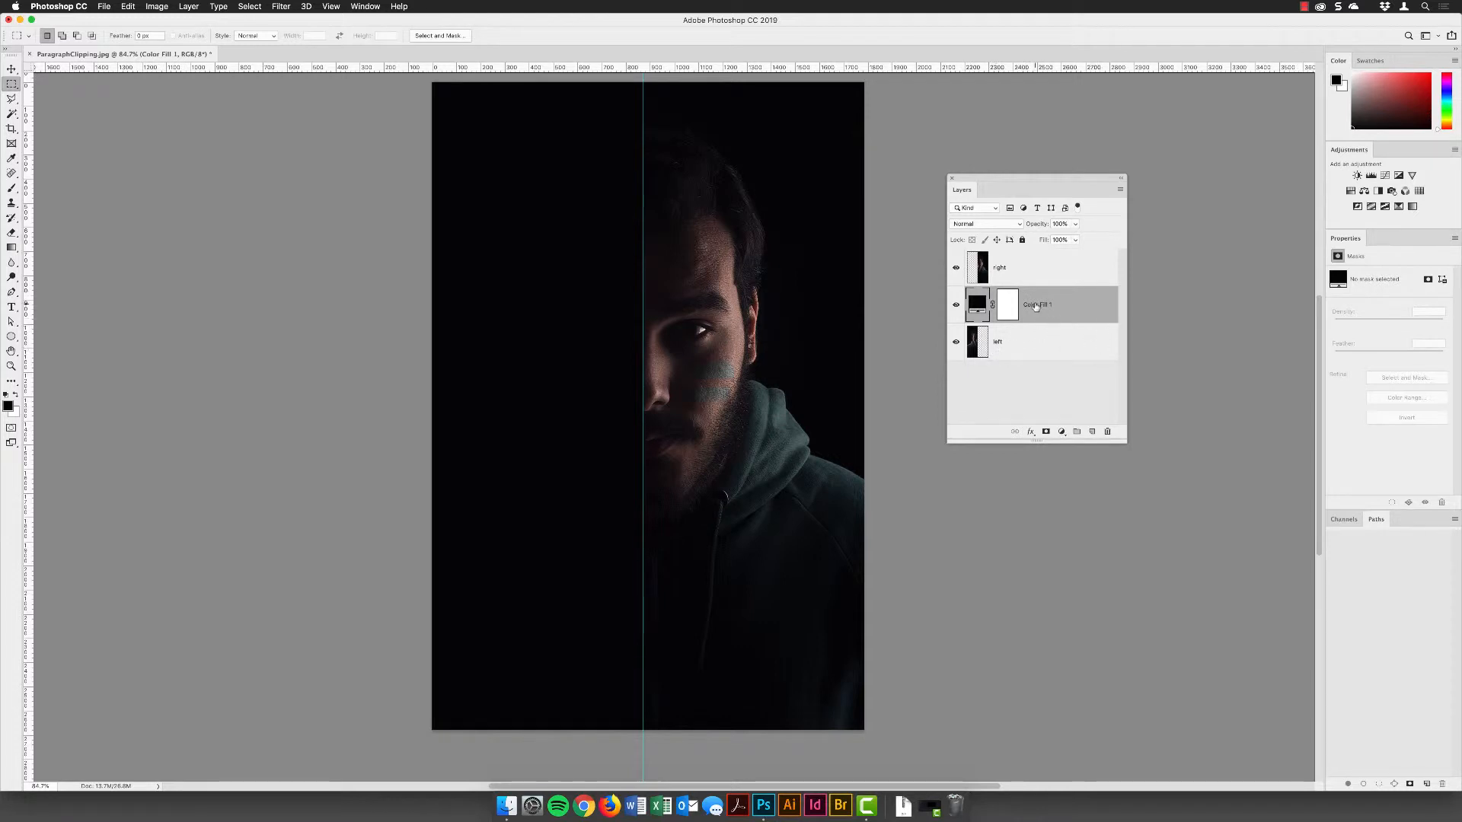
Step: Move the color fill layer to the bottom of the layer stack and lock it
left_click_drag(1034, 305, 1037, 359)
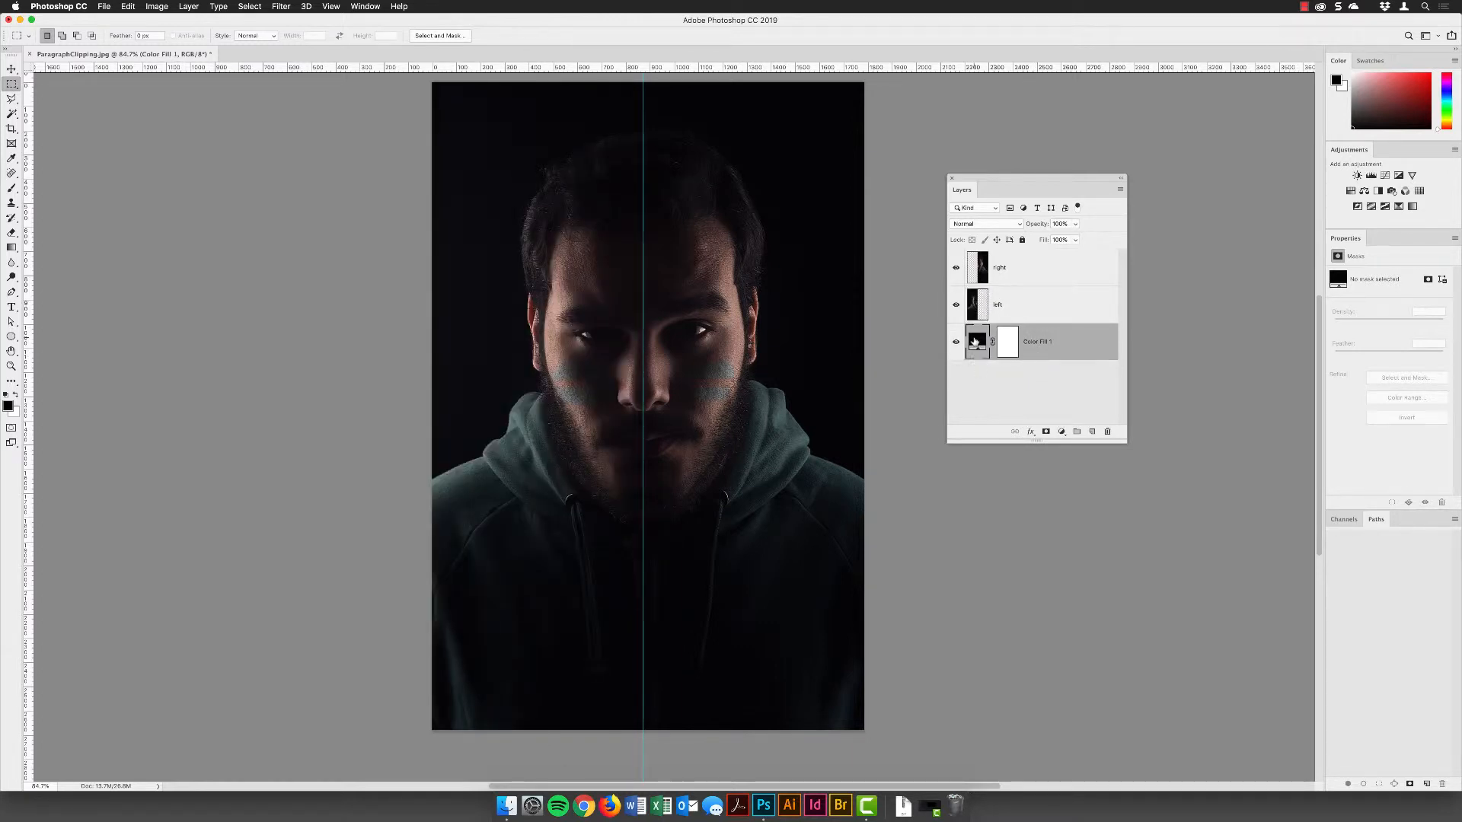
left_click(1022, 240)
Step: Make the left layer active and open the file Text.psd from the Type Mask folder
left_click(1008, 305)
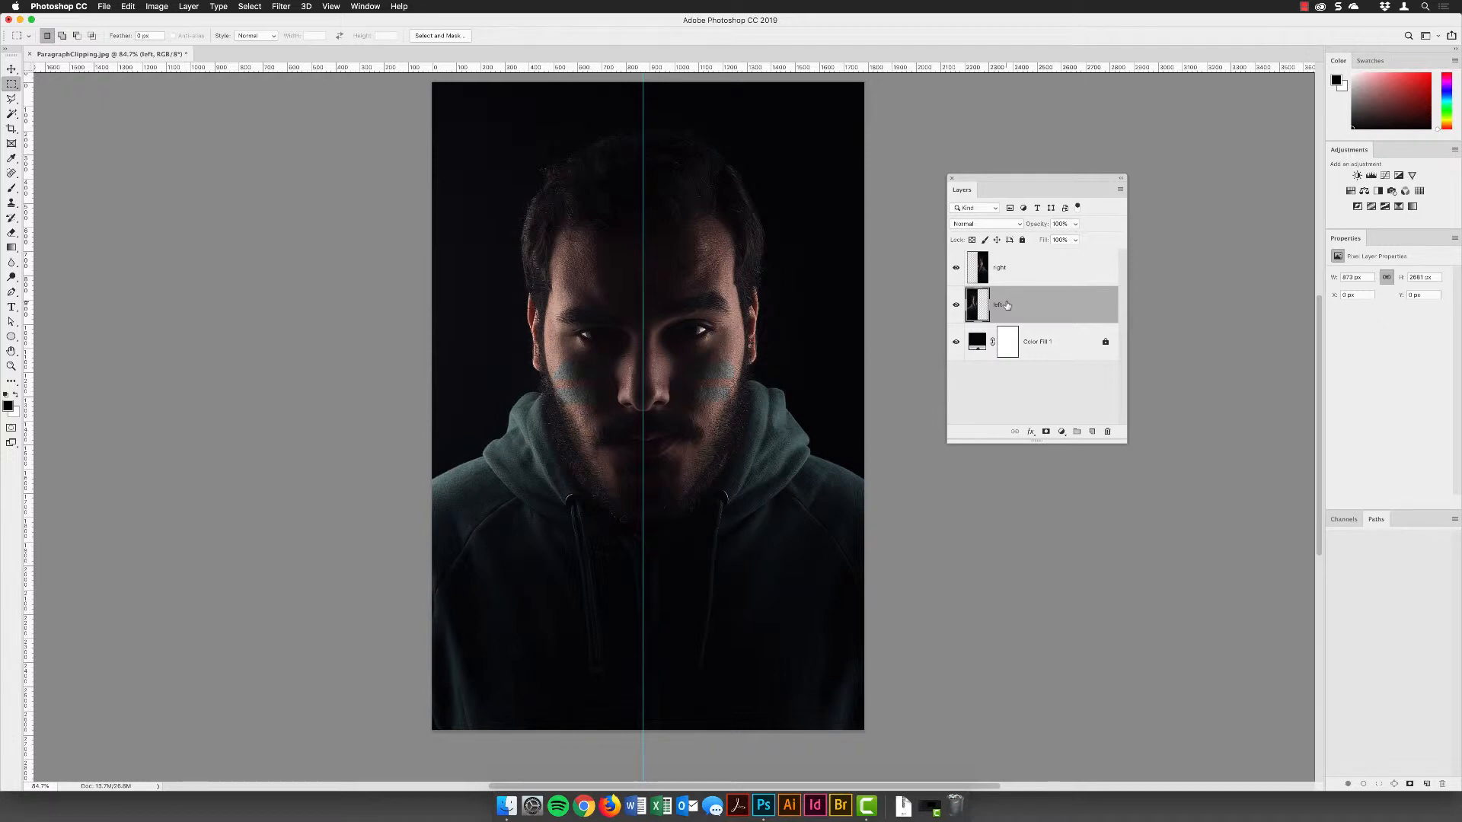
left_click(107, 6)
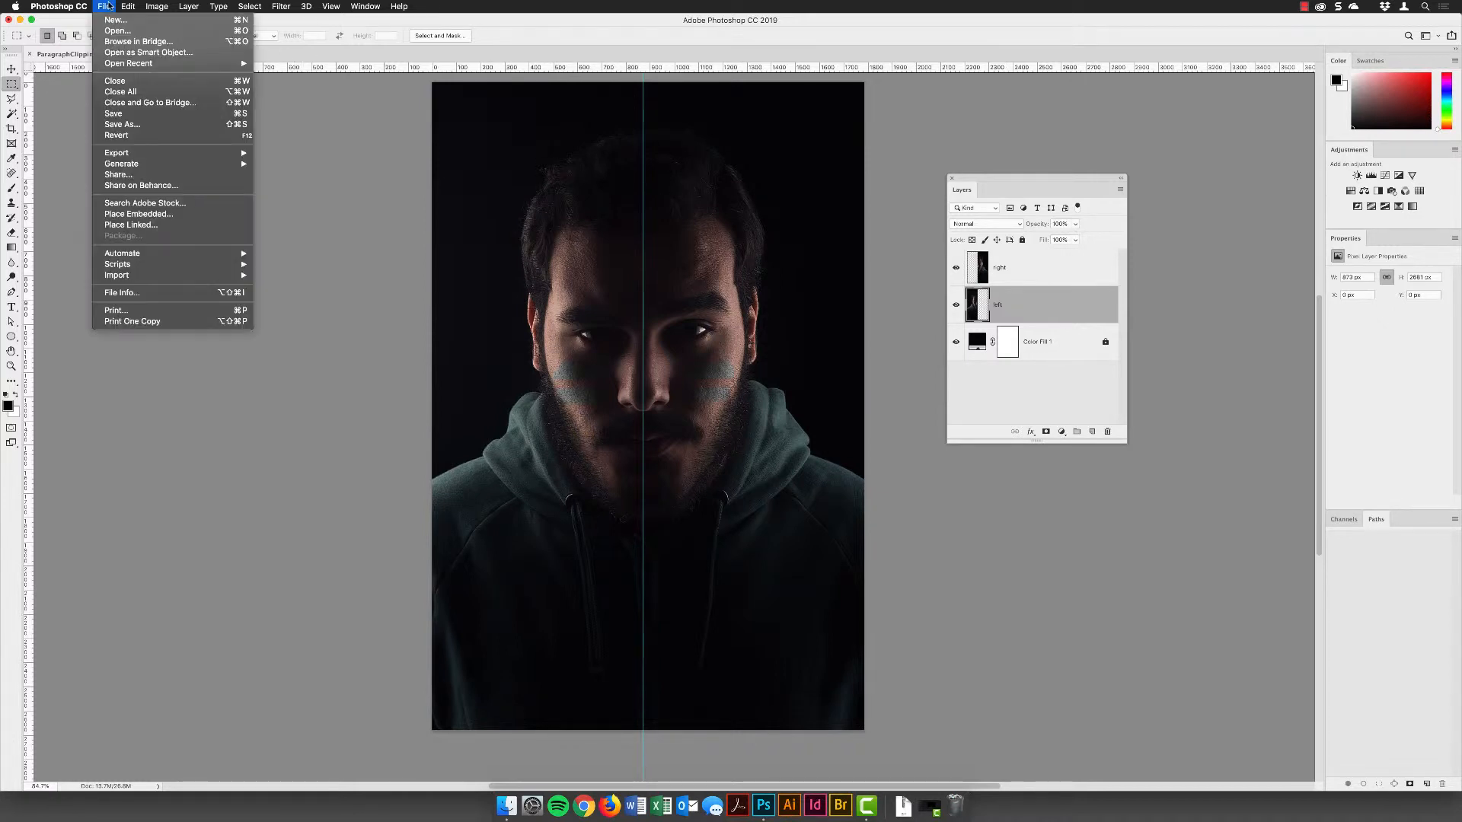
left_click(111, 31)
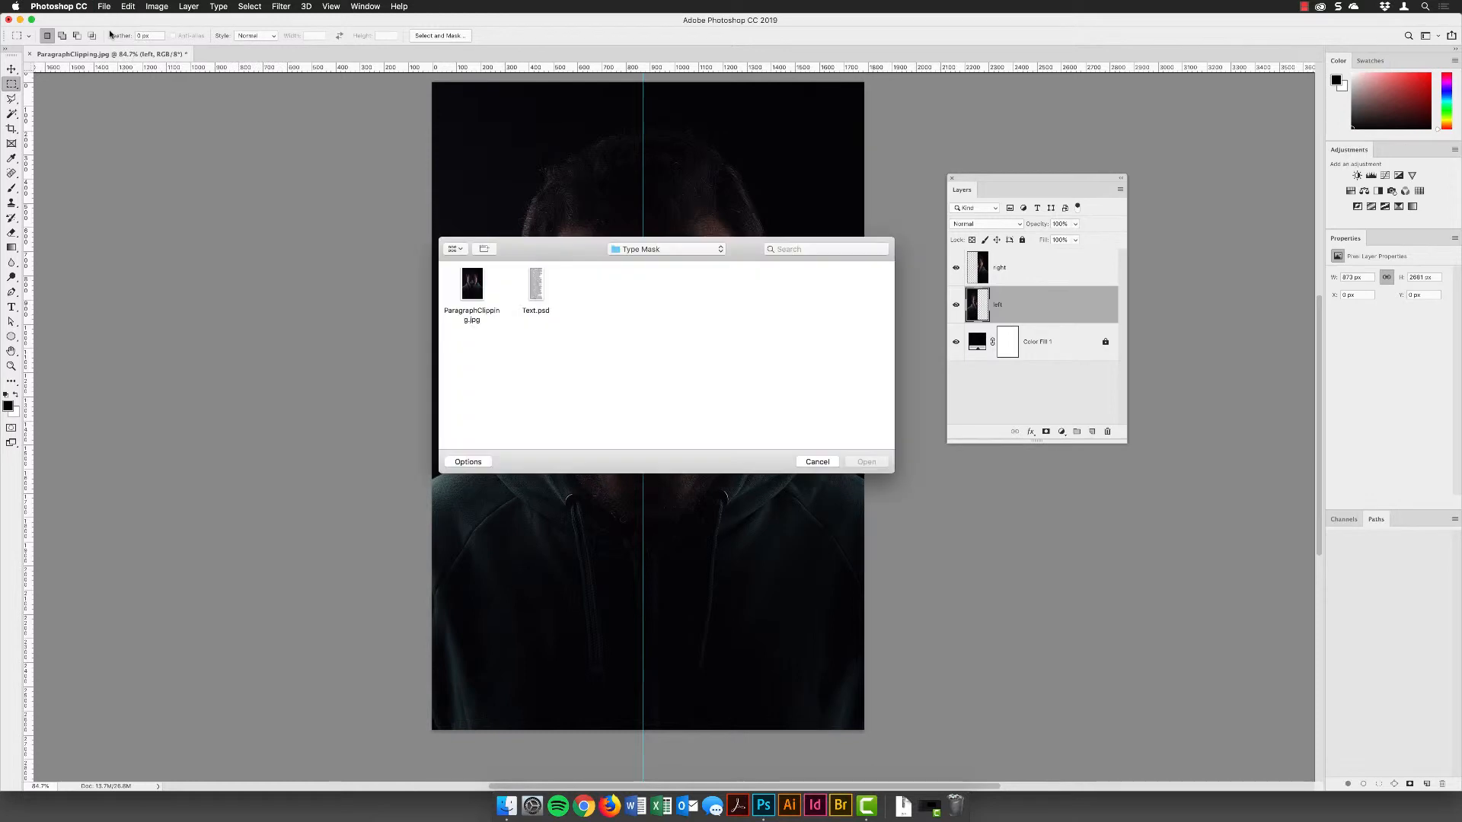
left_click(542, 295)
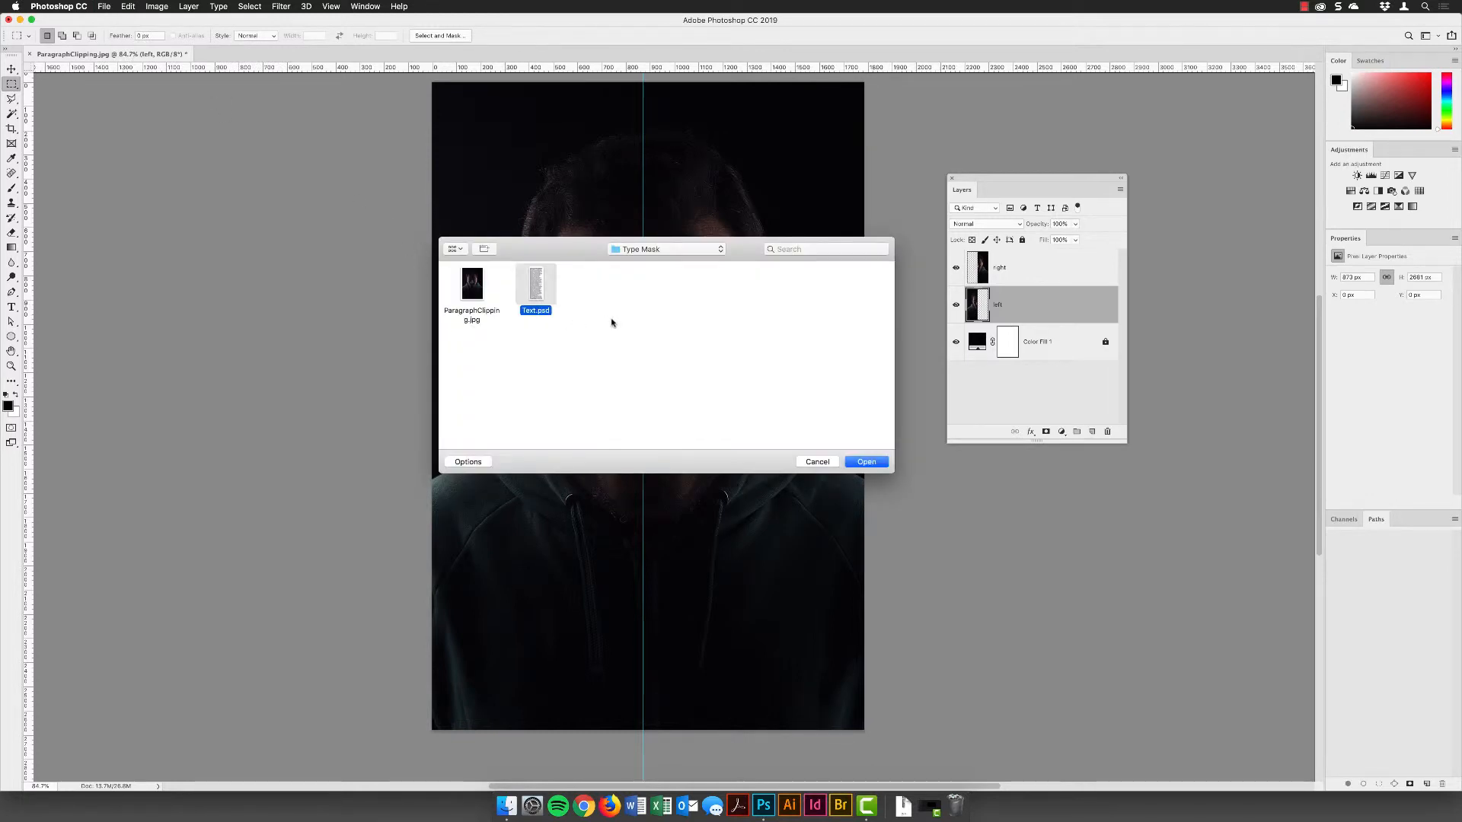
left_click(869, 462)
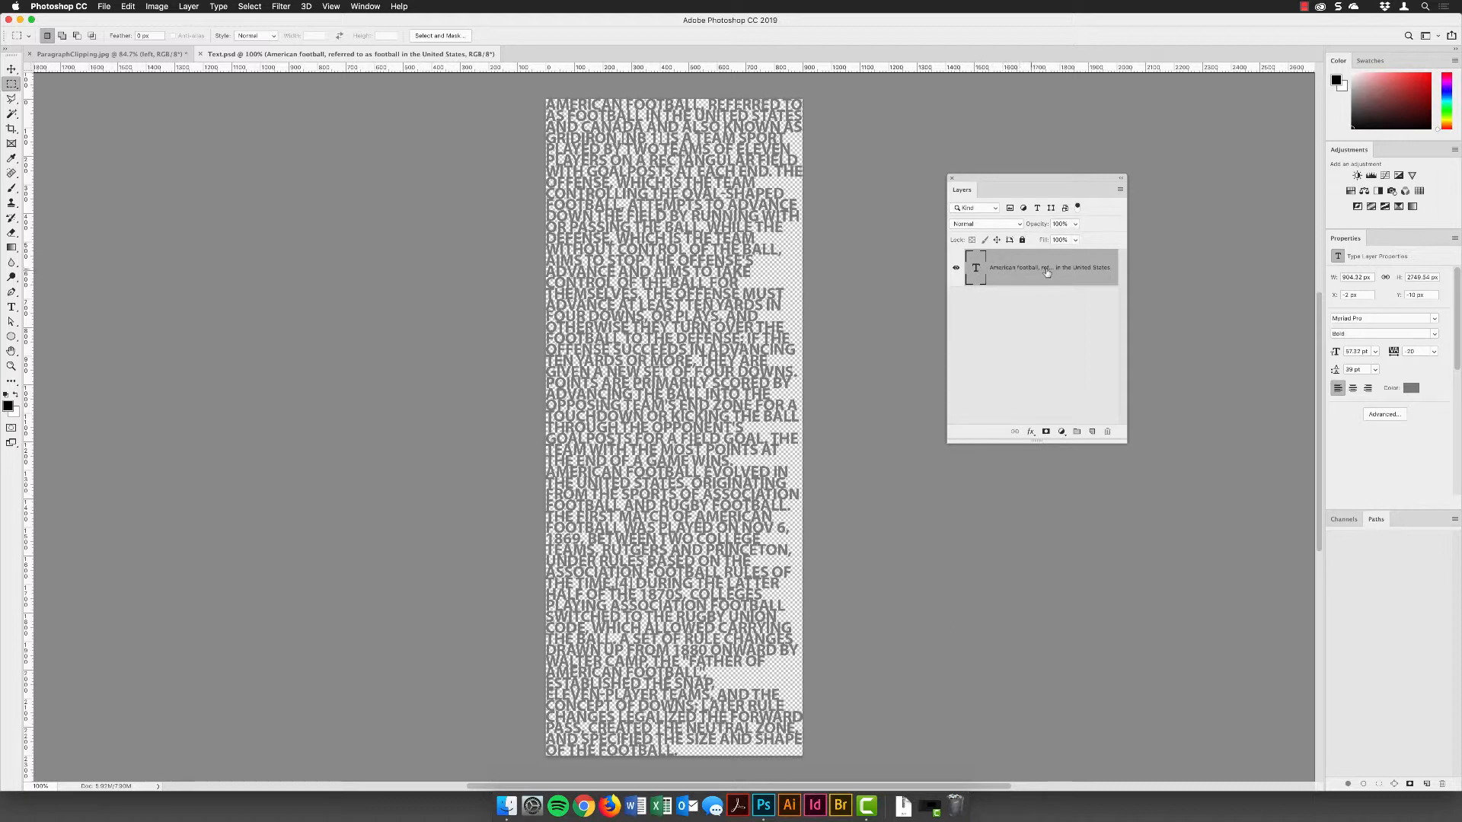
Step: Duplicate the American football text layer into ParagraphClipping.jpg and close Text.psd
right_click(1001, 268)
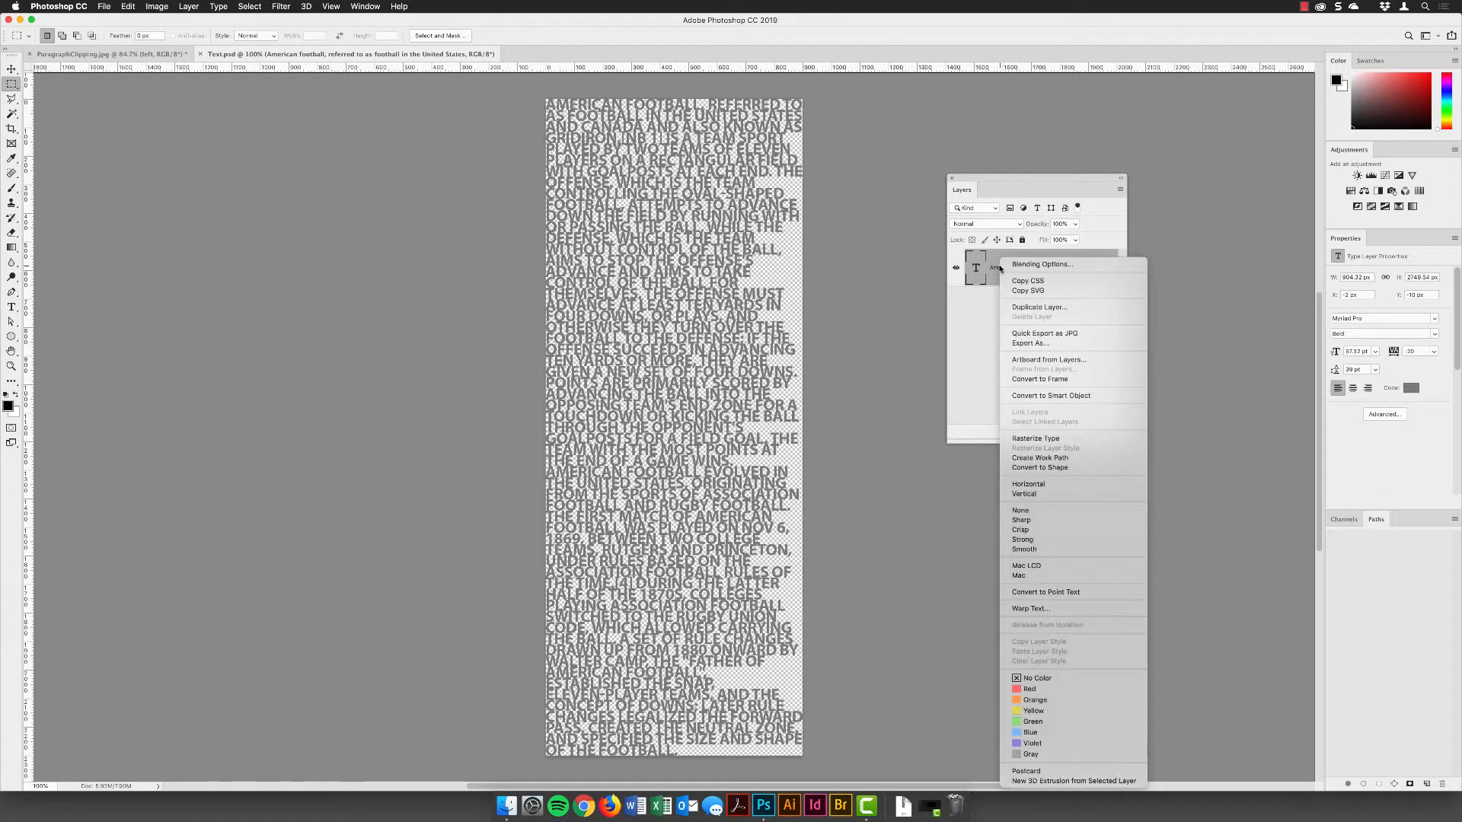
left_click(1024, 307)
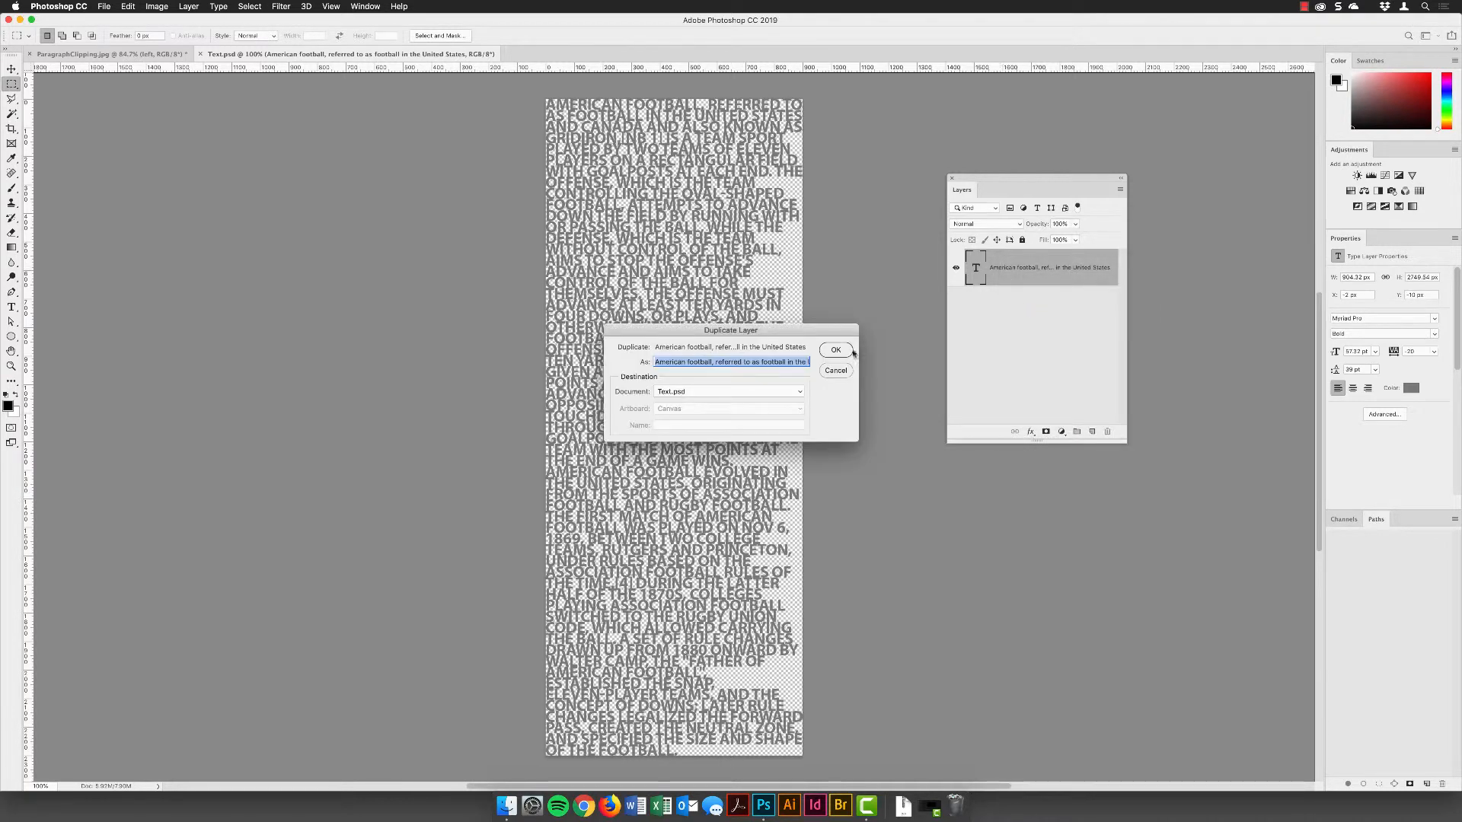
left_click_drag(778, 335, 777, 334)
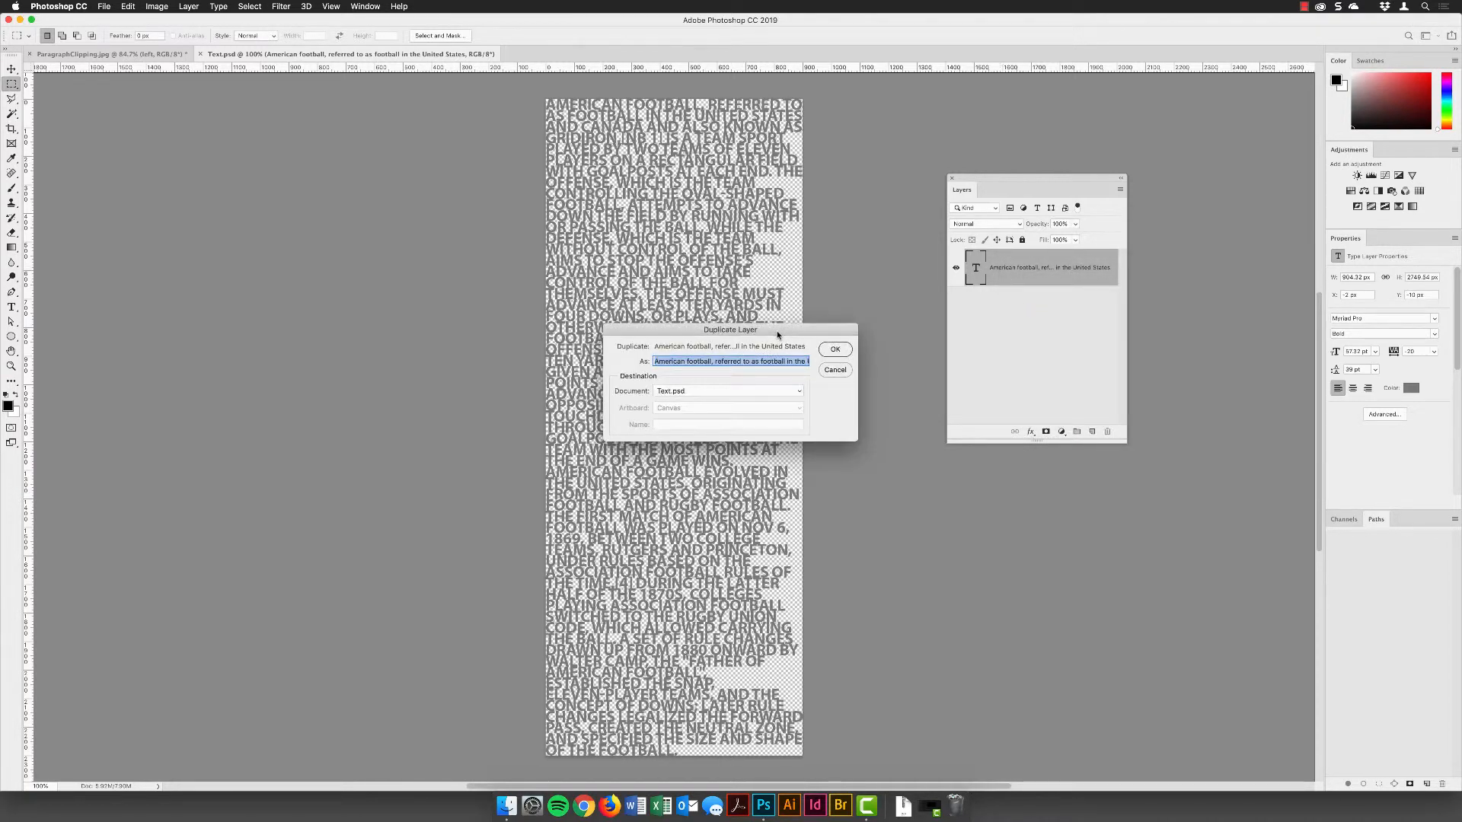
left_click(680, 394)
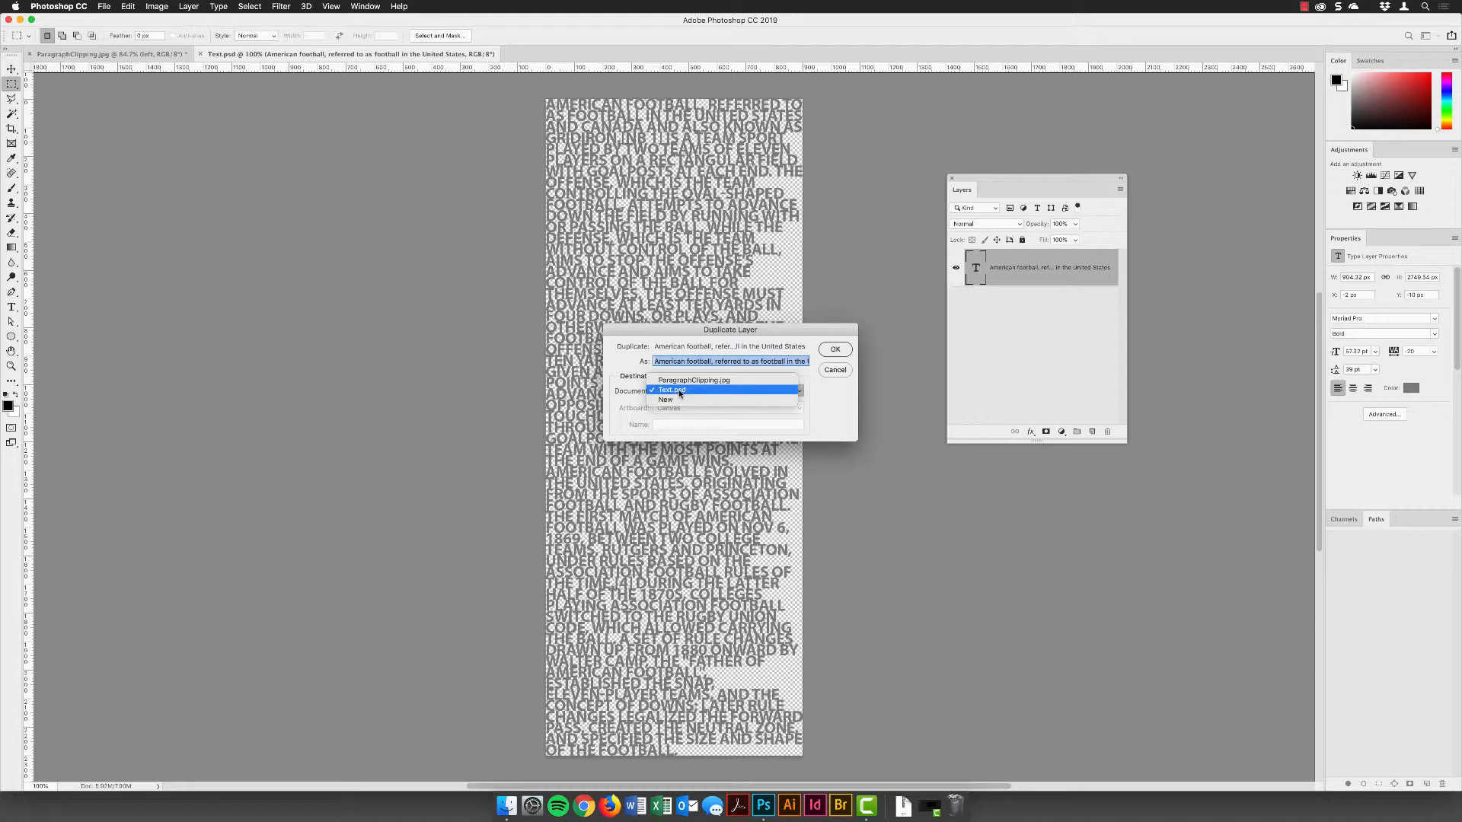
left_click(681, 381)
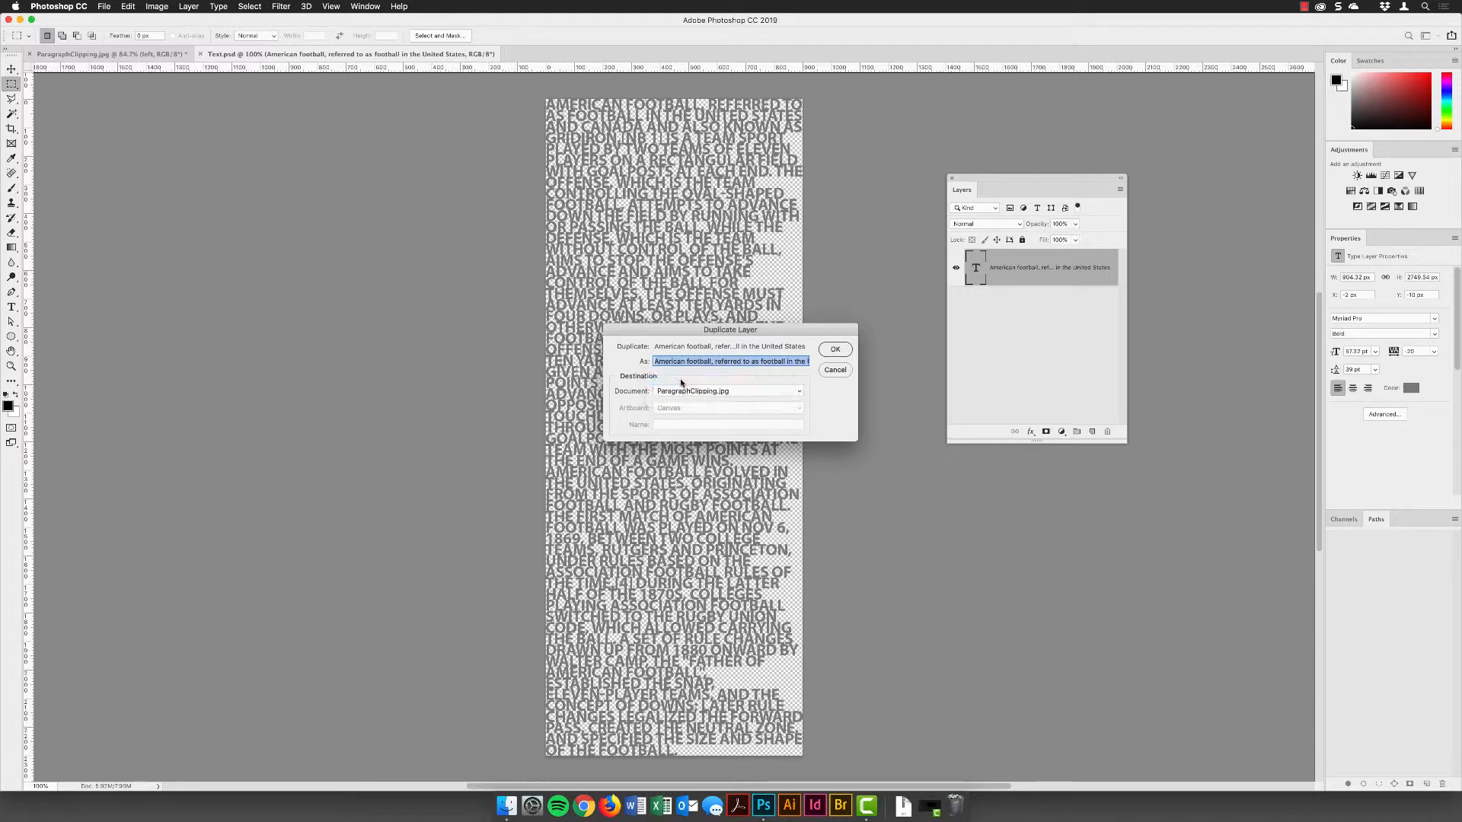
left_click(834, 349)
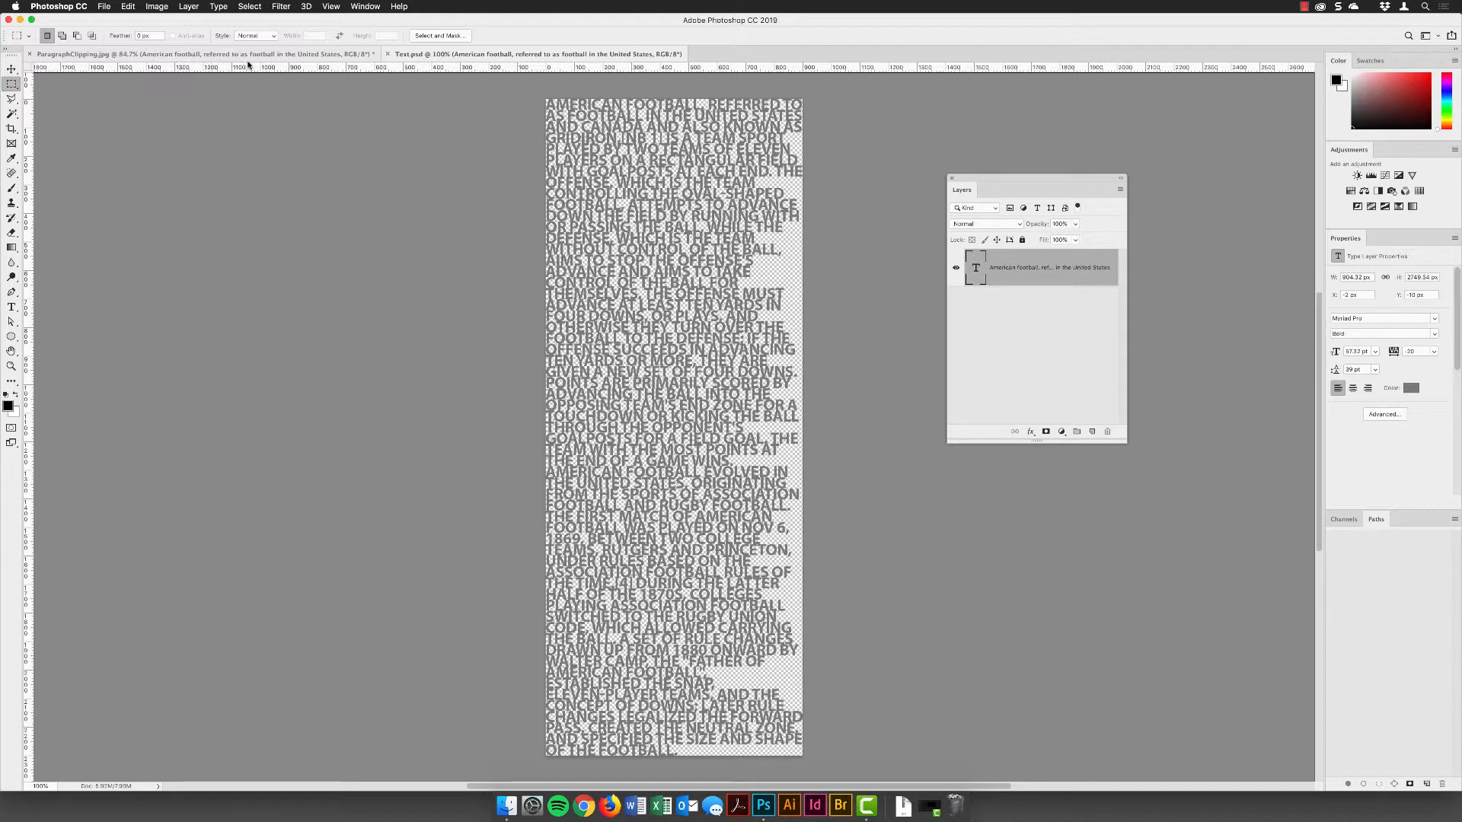
left_click(388, 55)
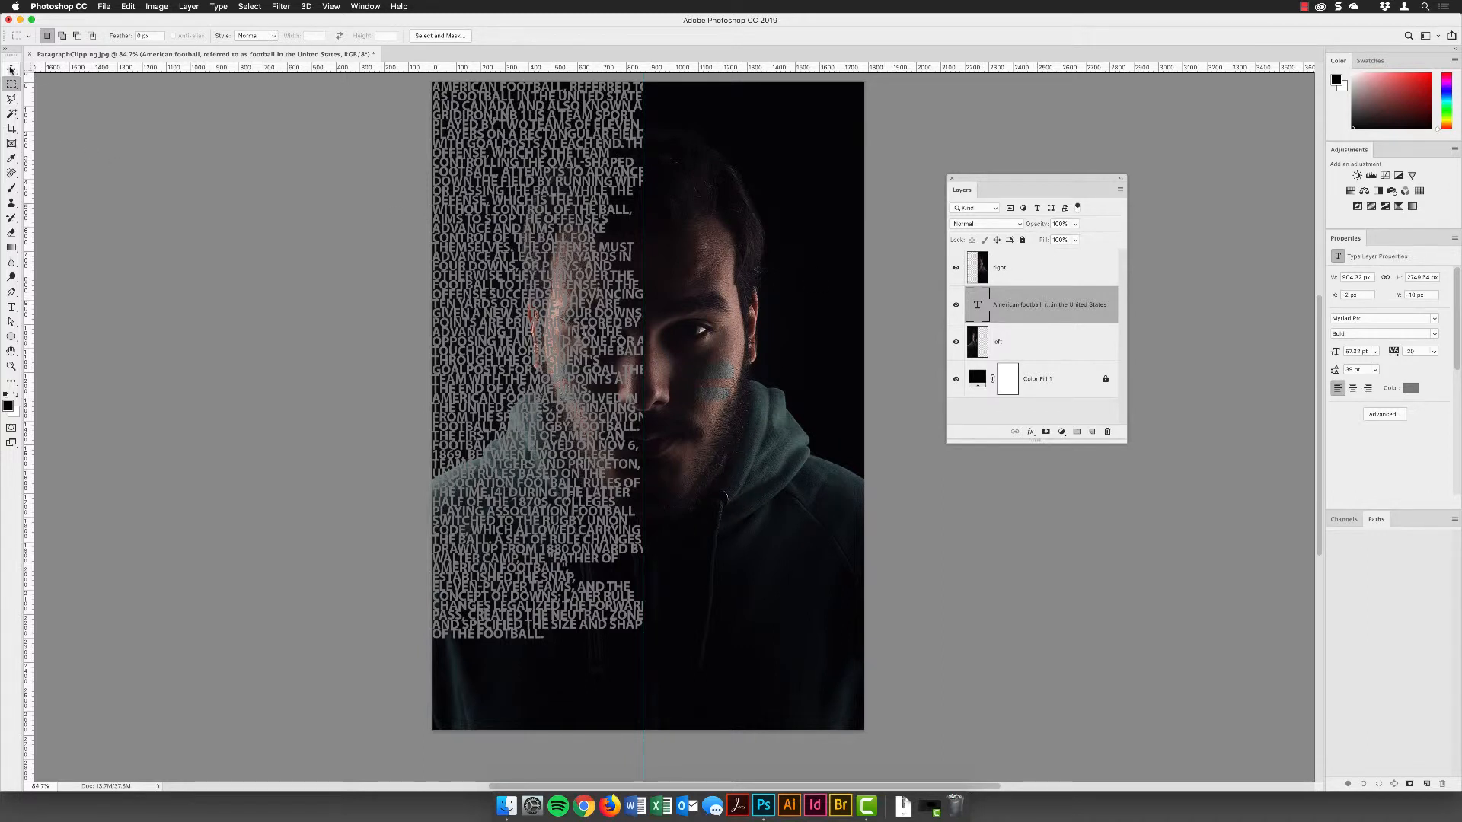
Step: Hide the right layer and move the American football text block onto the right half of the canvas, beside the vertical guide
left_click(11, 69)
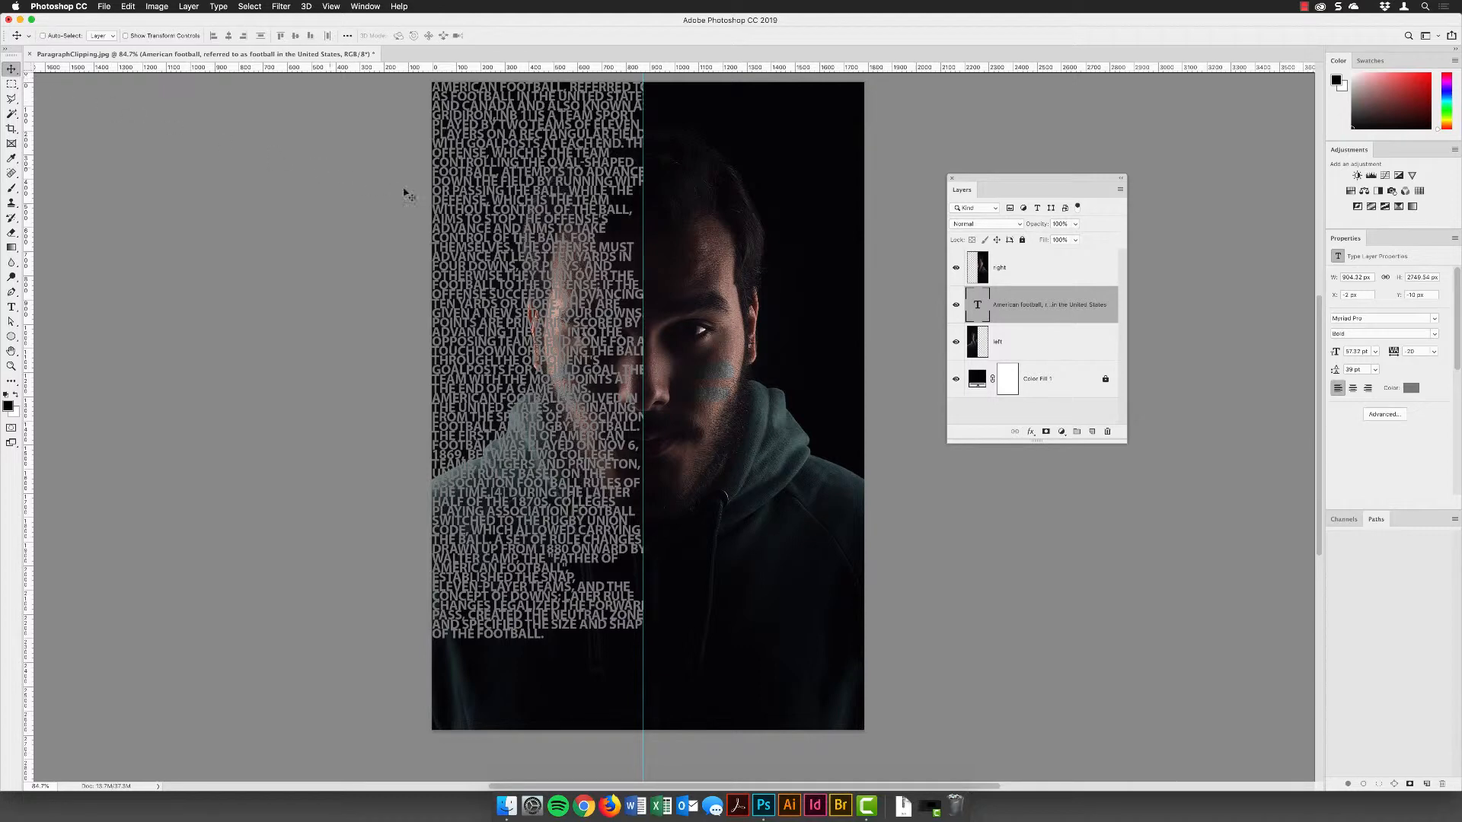
left_click_drag(524, 152, 597, 187)
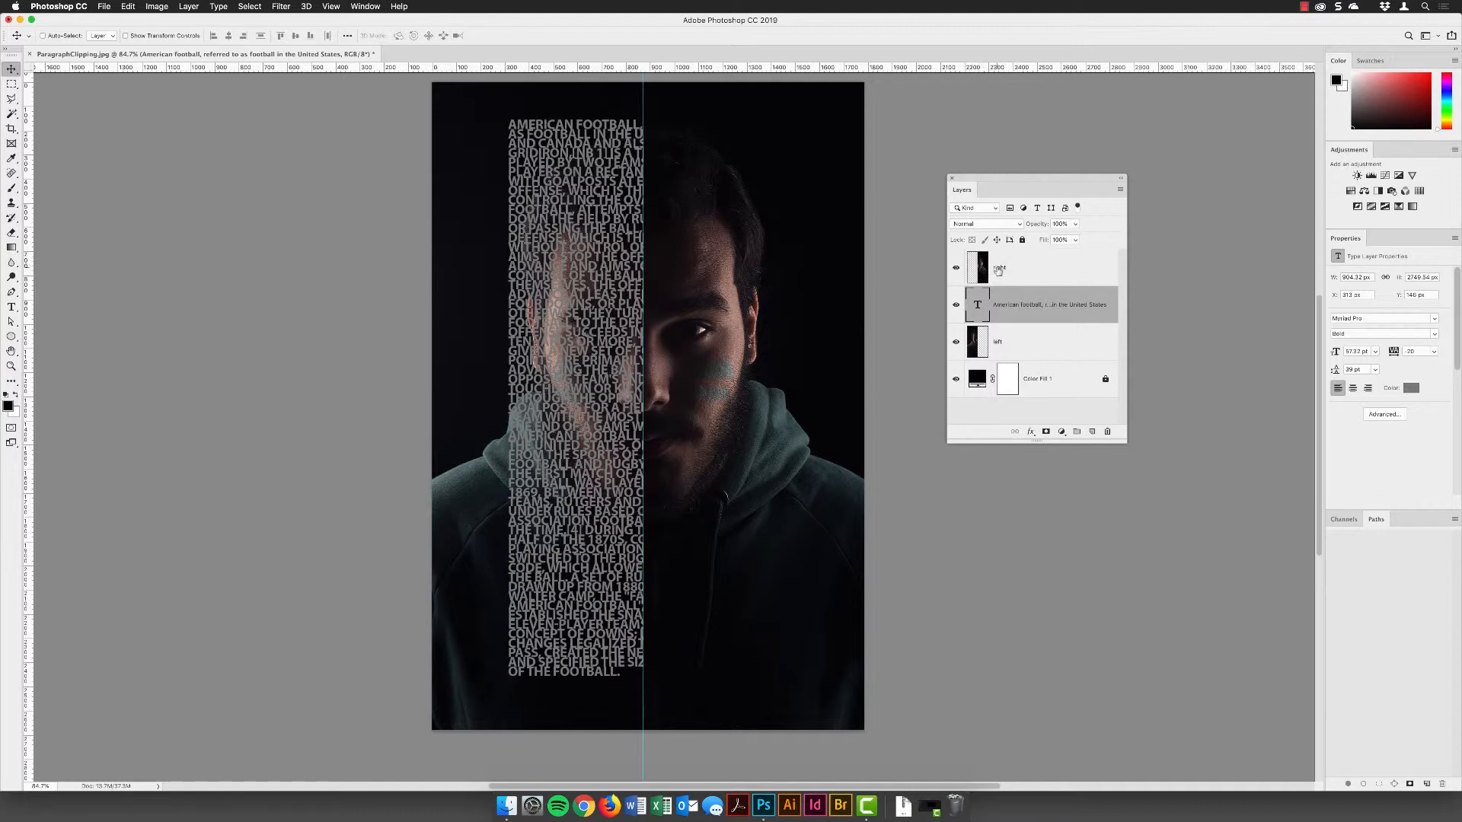
left_click(956, 269)
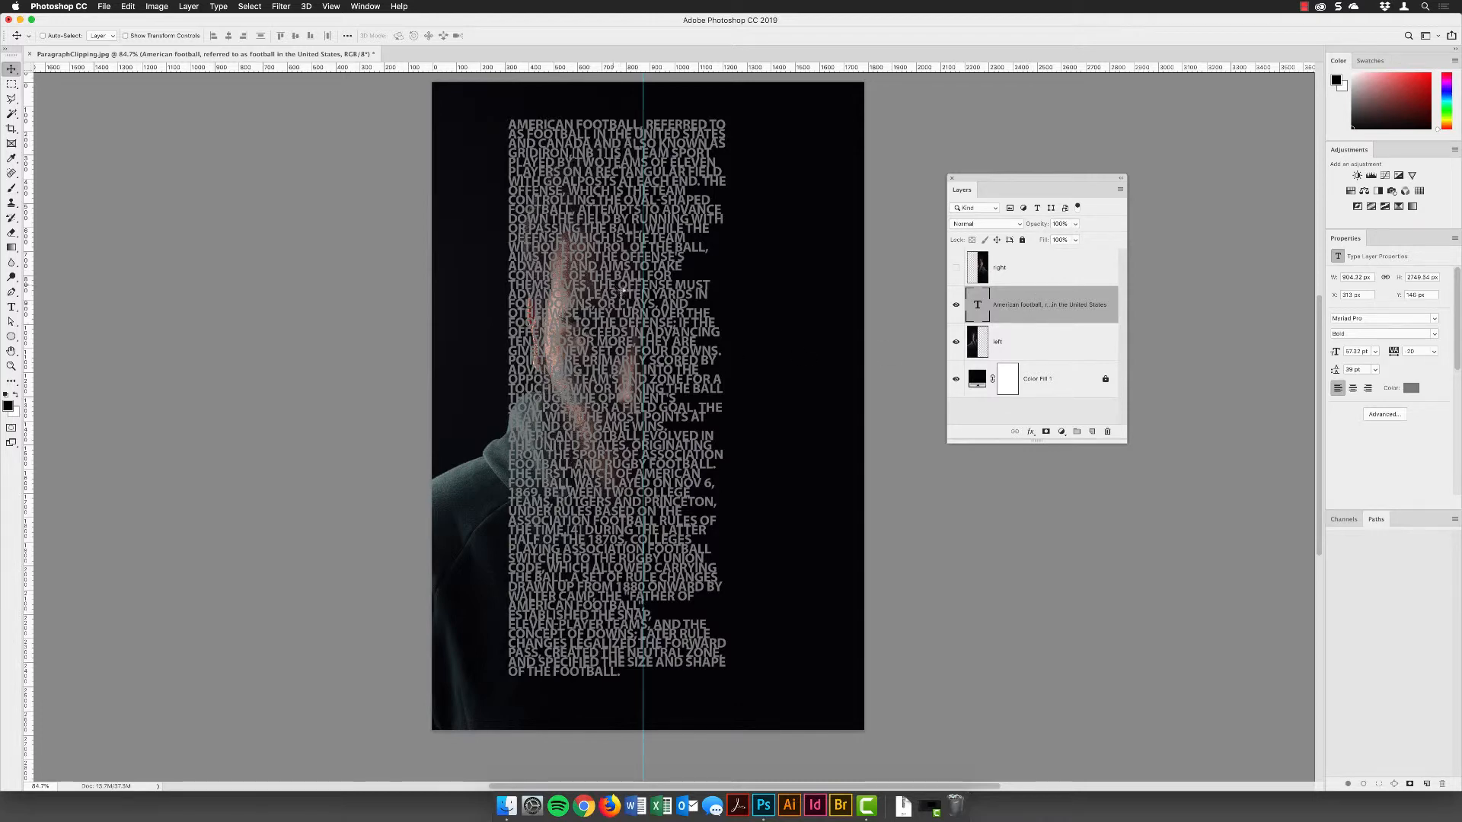
left_click_drag(624, 288, 751, 289)
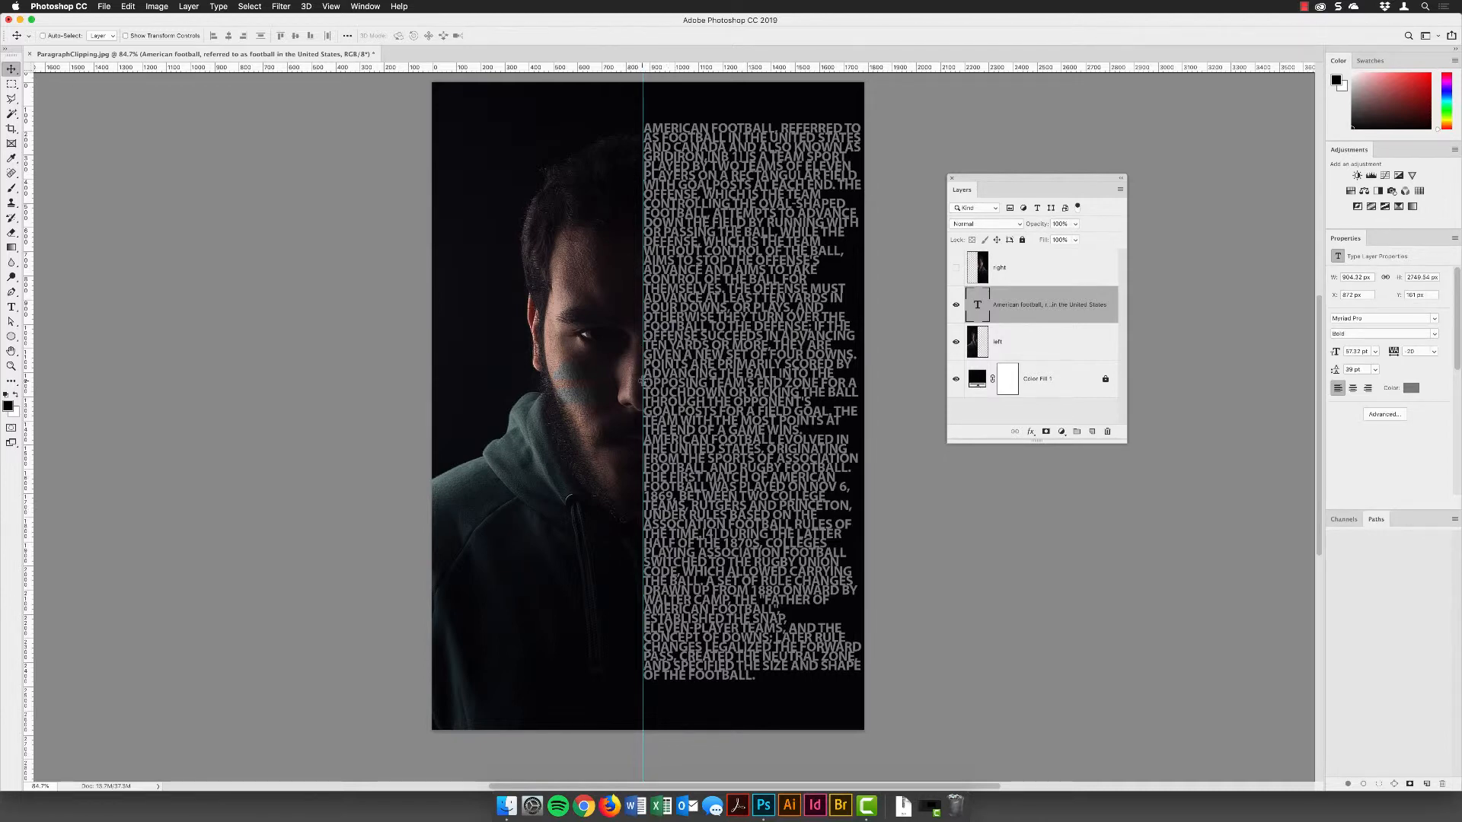
Step: Align the text block's left edge precisely with the vertical guide, at X 871 px
scroll(642, 382, "up", 10)
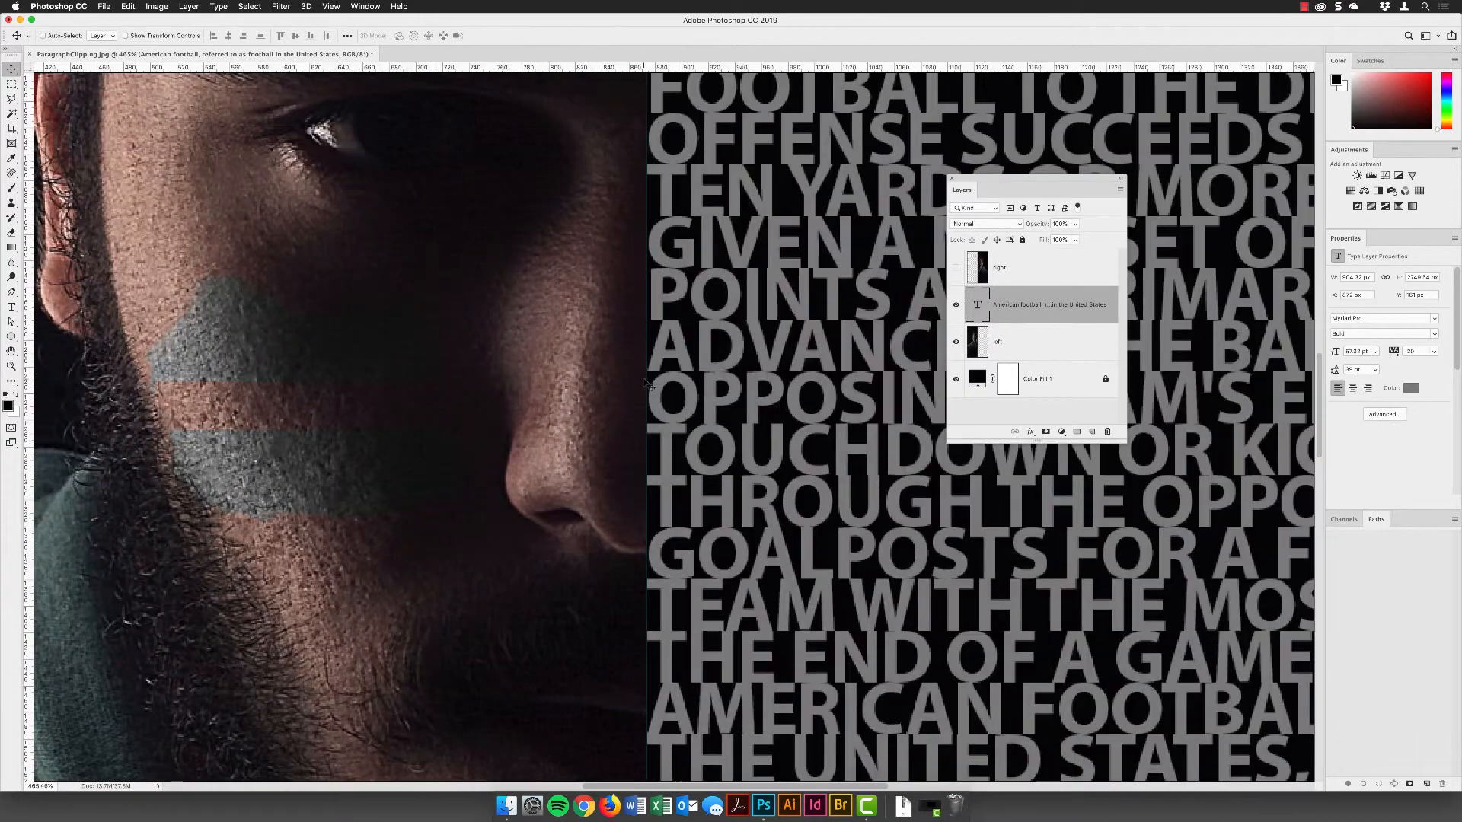
scroll(646, 384, "up", 5)
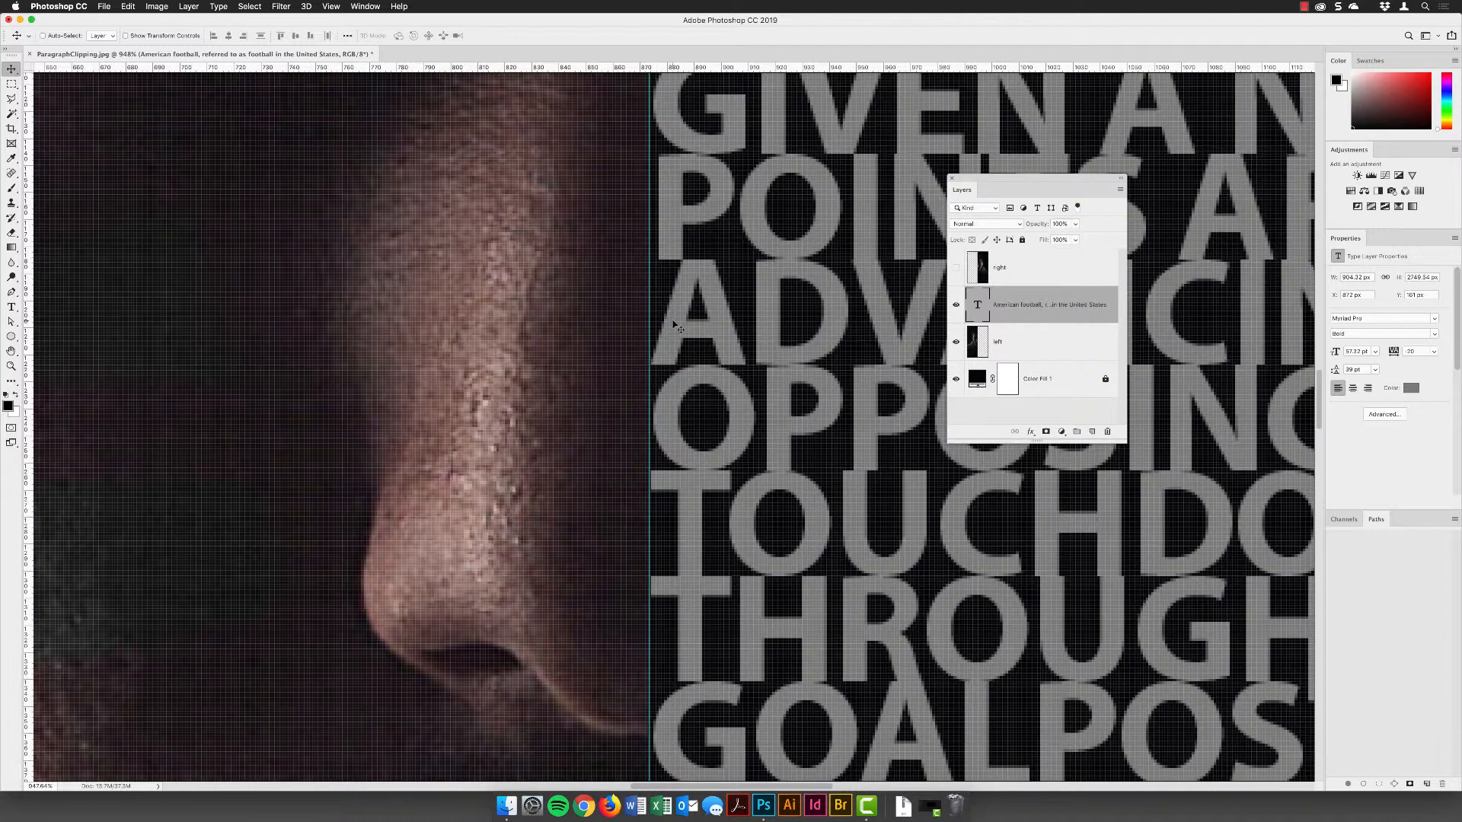
left_click_drag(673, 326, 699, 292)
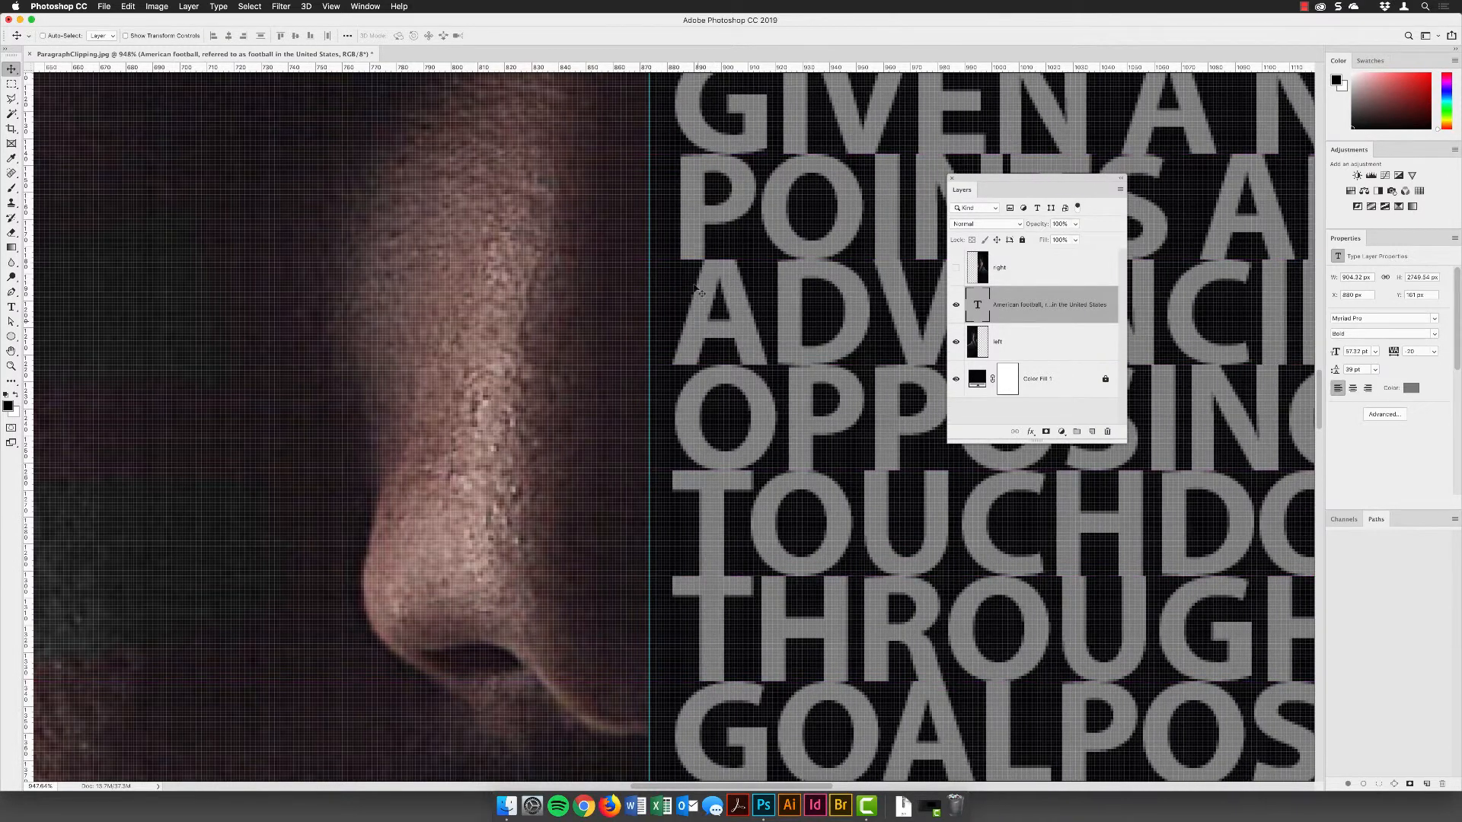
key("Left")
key("Left")
key("Left")
key("Left")
key("Left")
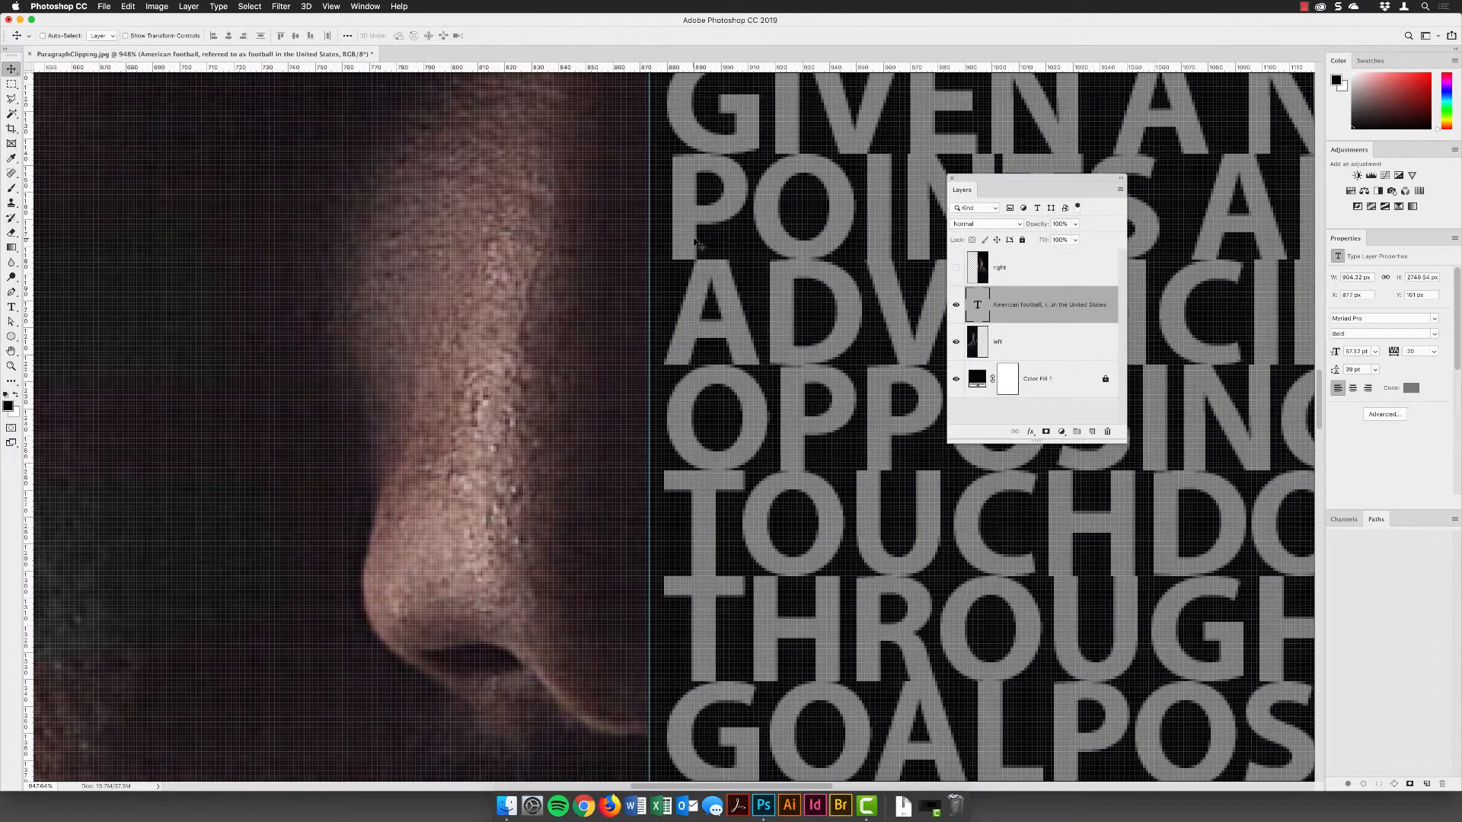
key("Left")
key("Left")
key("Left")
key("Left")
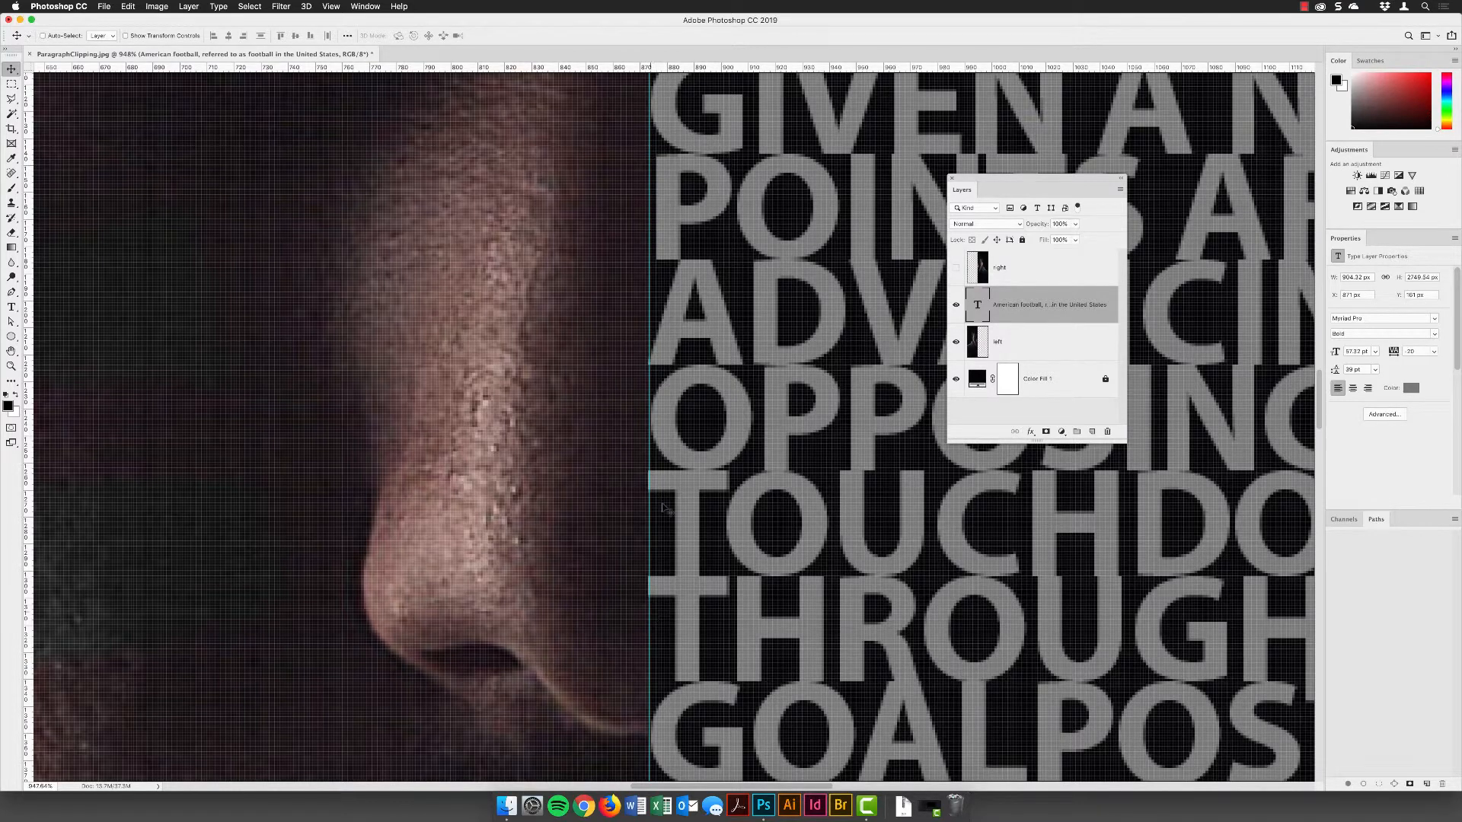
Step: Show the right layer again and clip it to the American football text layer with a clipping mask
scroll(662, 426, "down", 10)
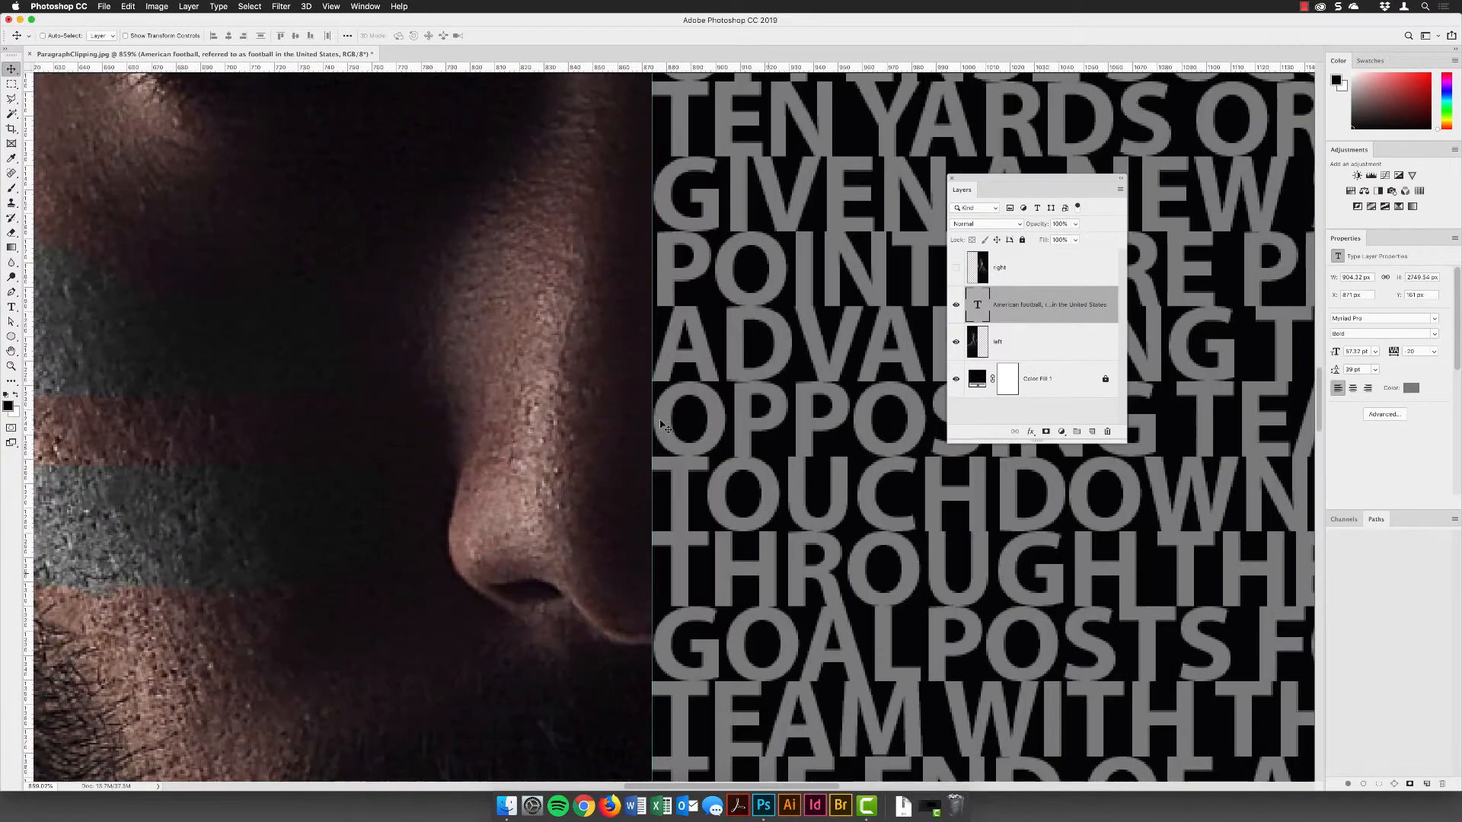
scroll(663, 426, "down", 3)
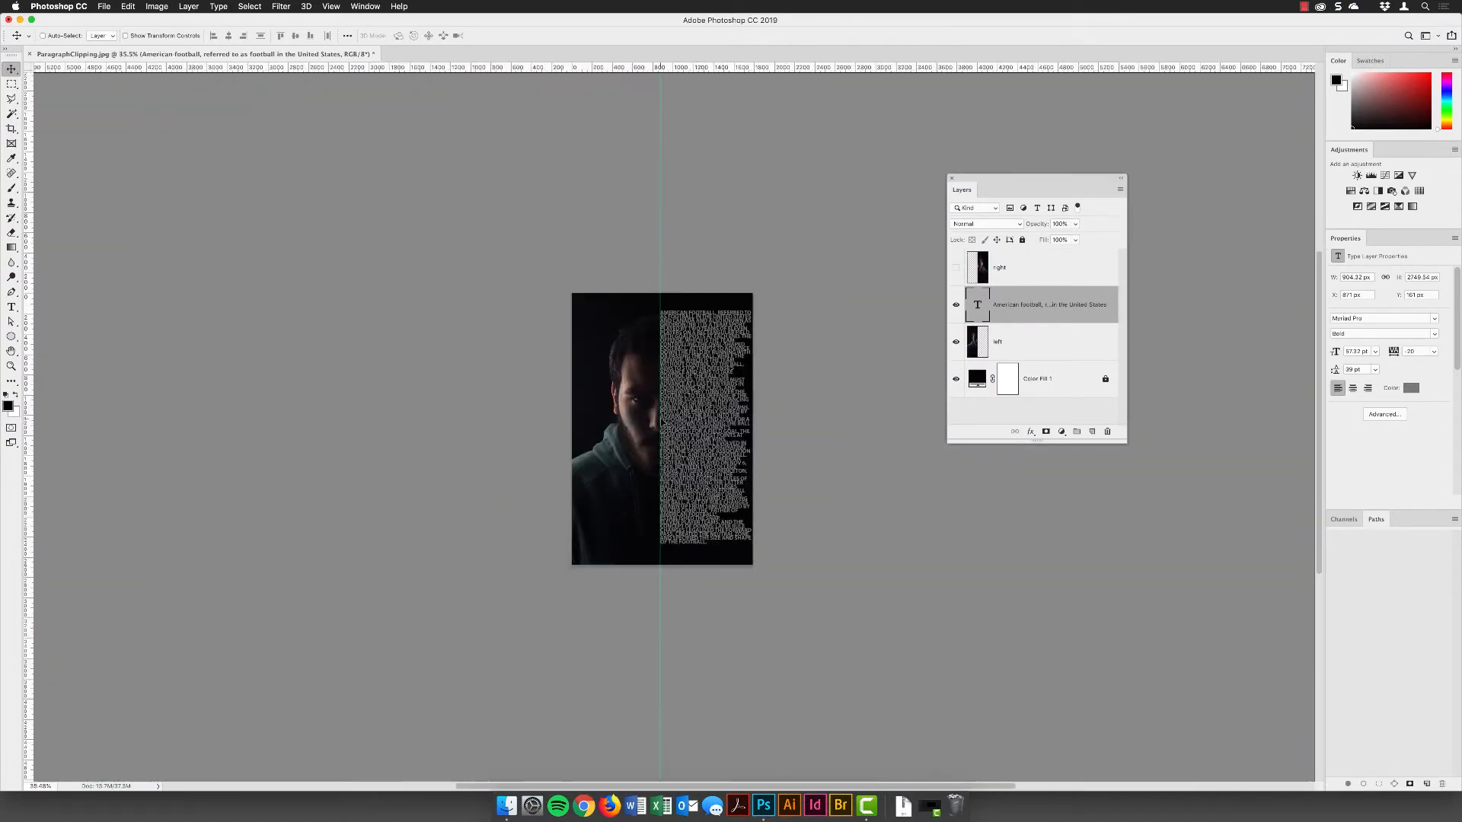
scroll(665, 431, "up", 5)
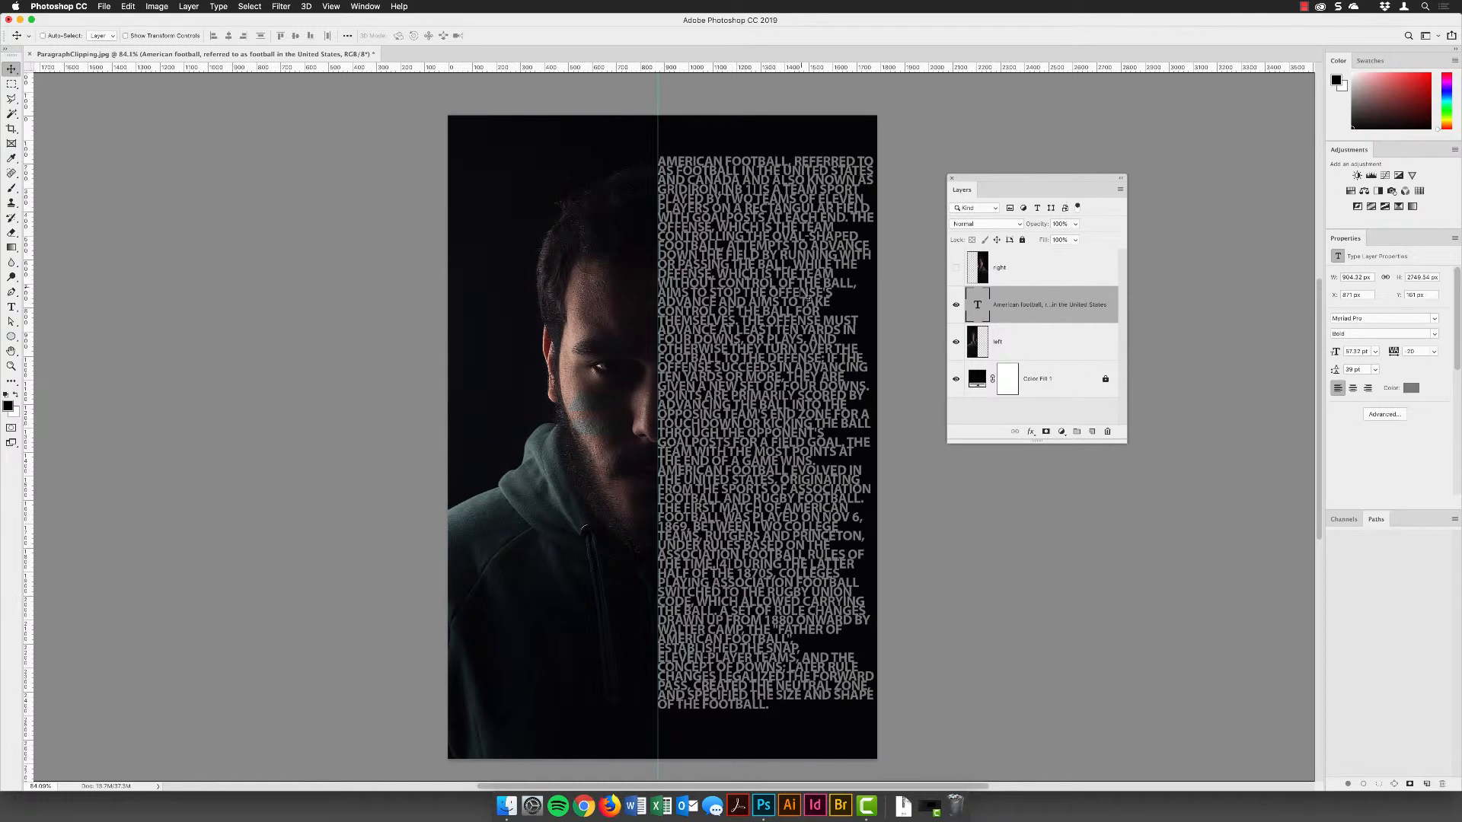
left_click(955, 270)
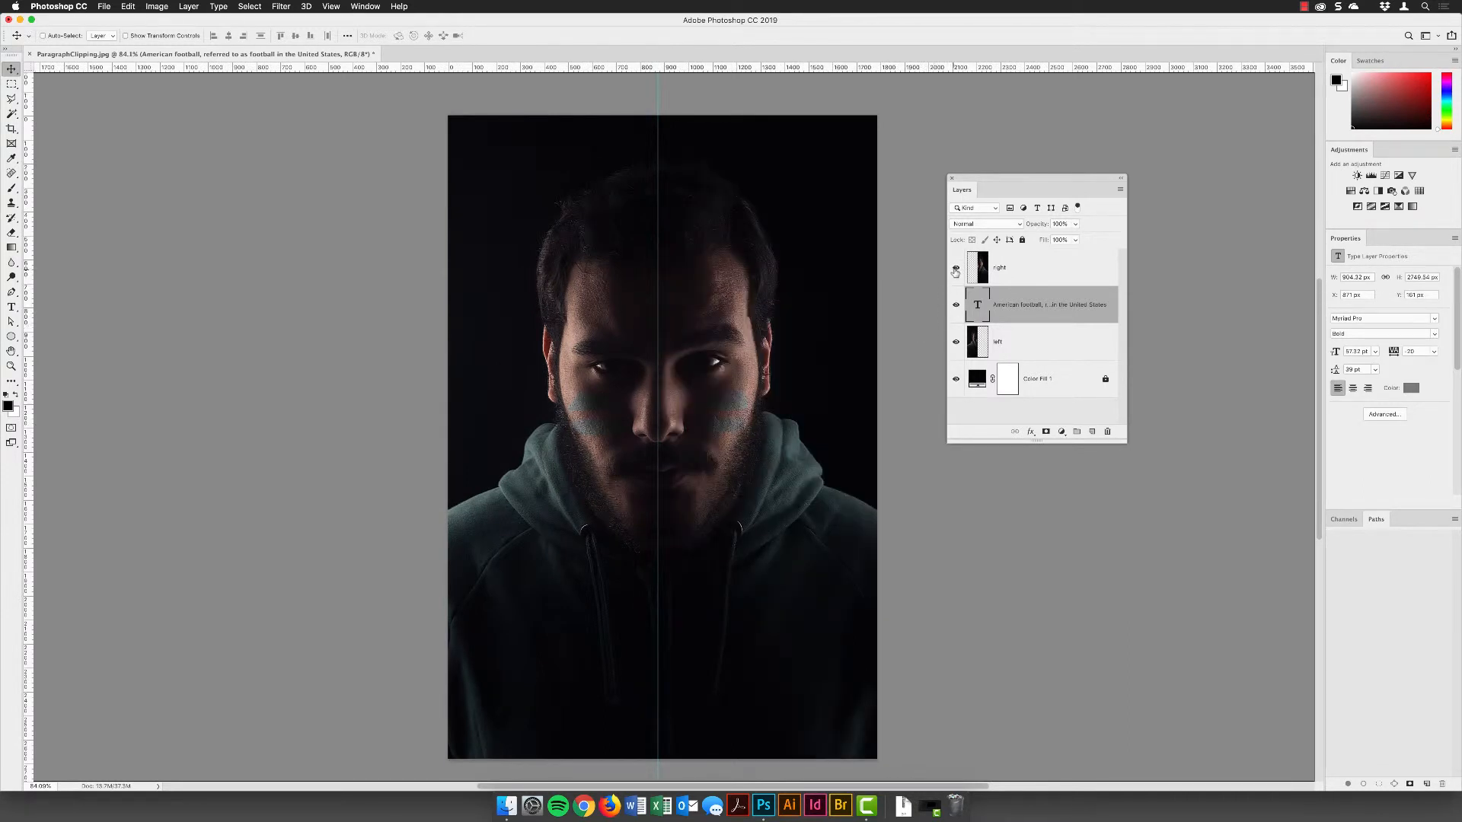
left_click(1038, 265)
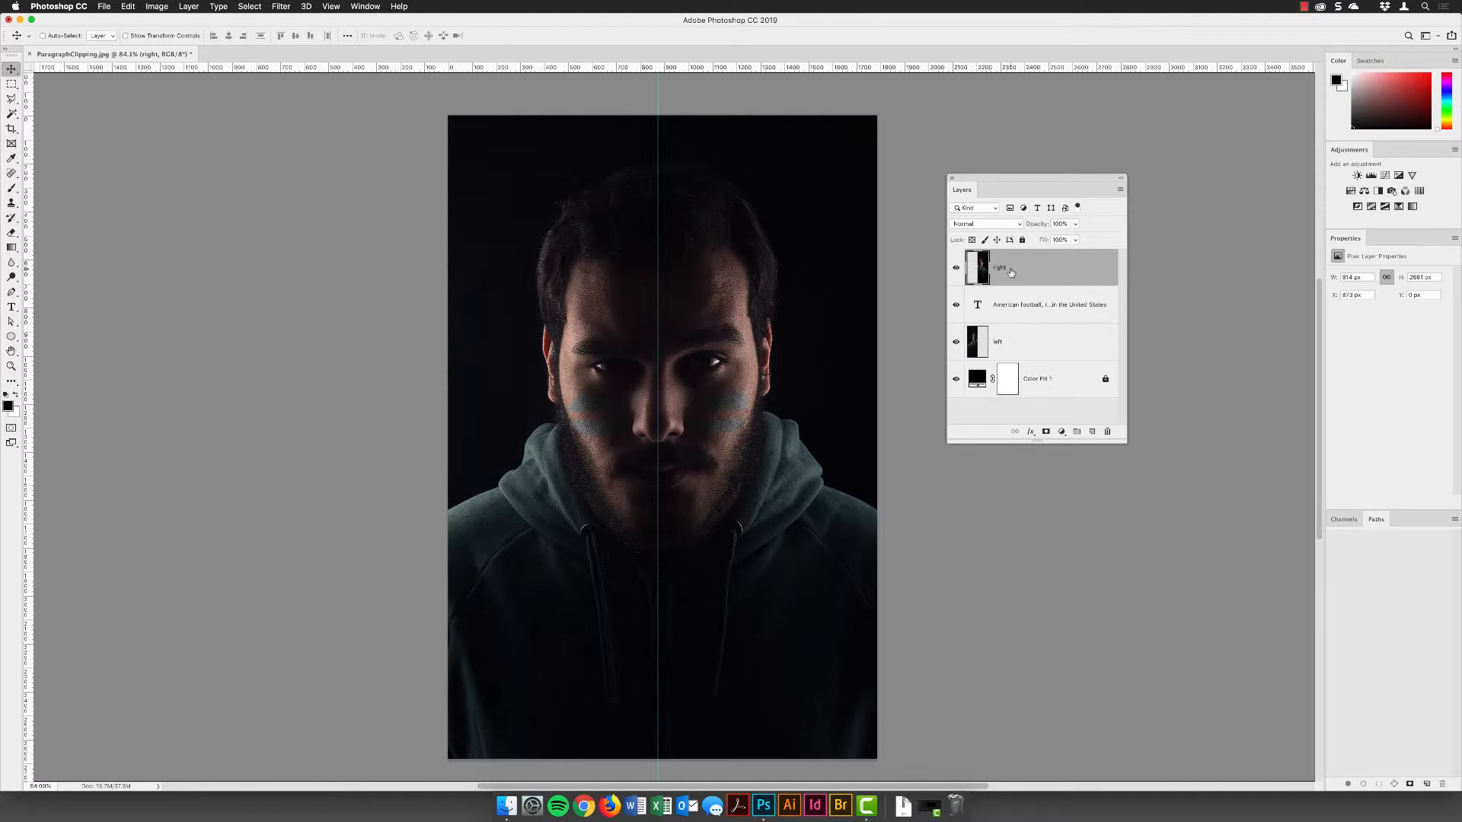
left_click(1120, 190)
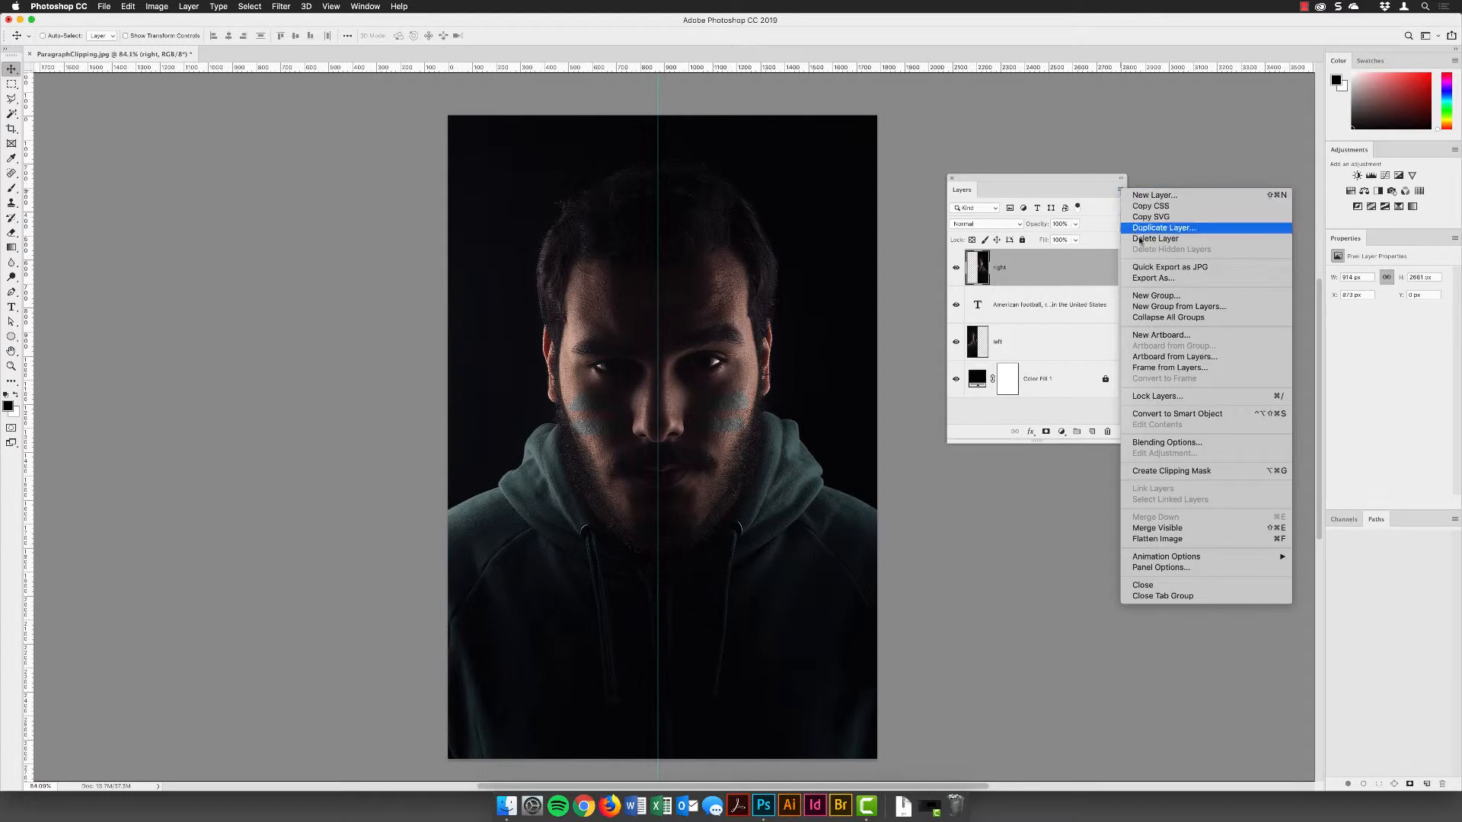
left_click(1149, 472)
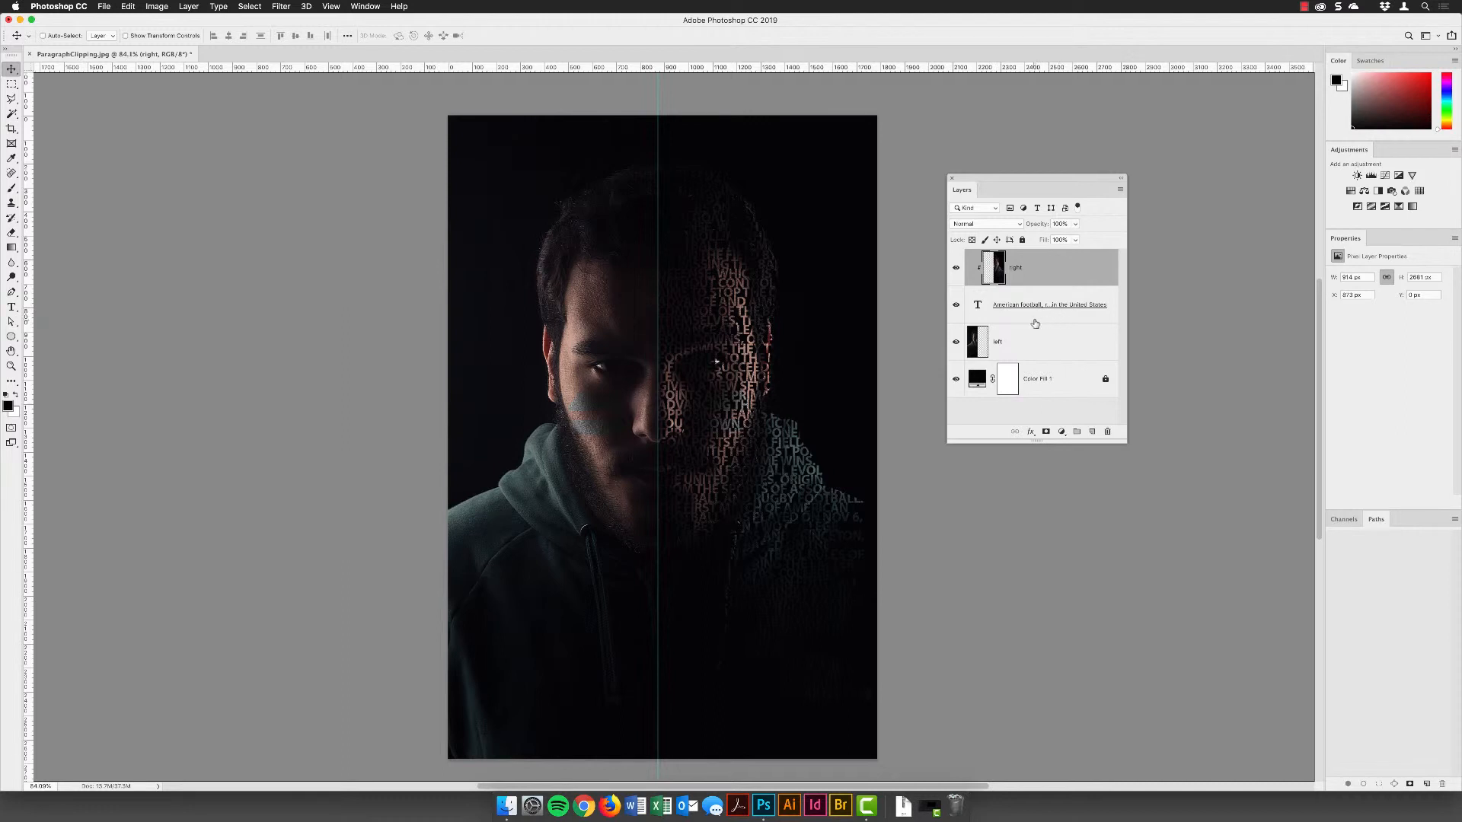
double_click(978, 306)
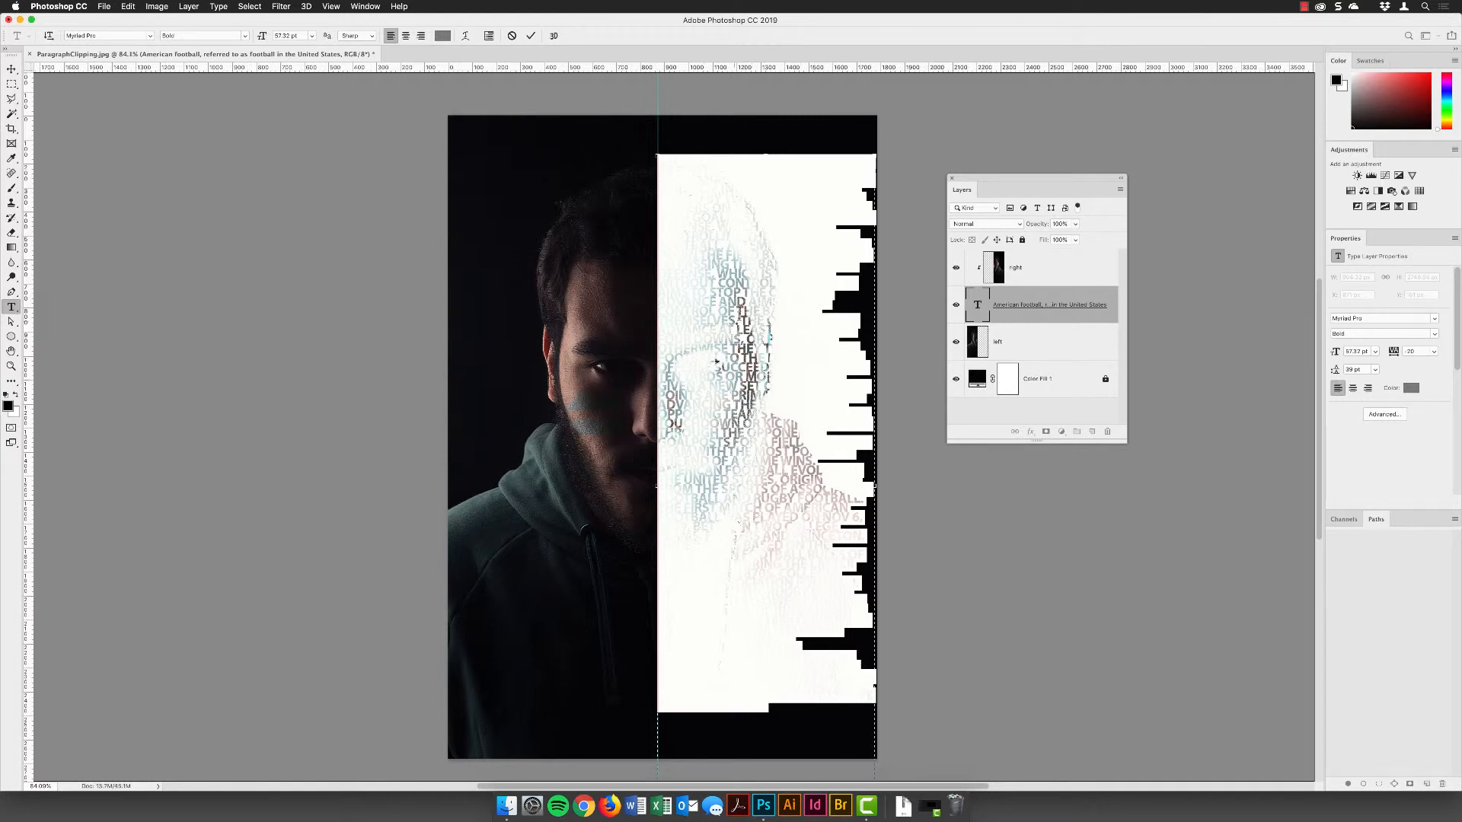
left_click(738, 317)
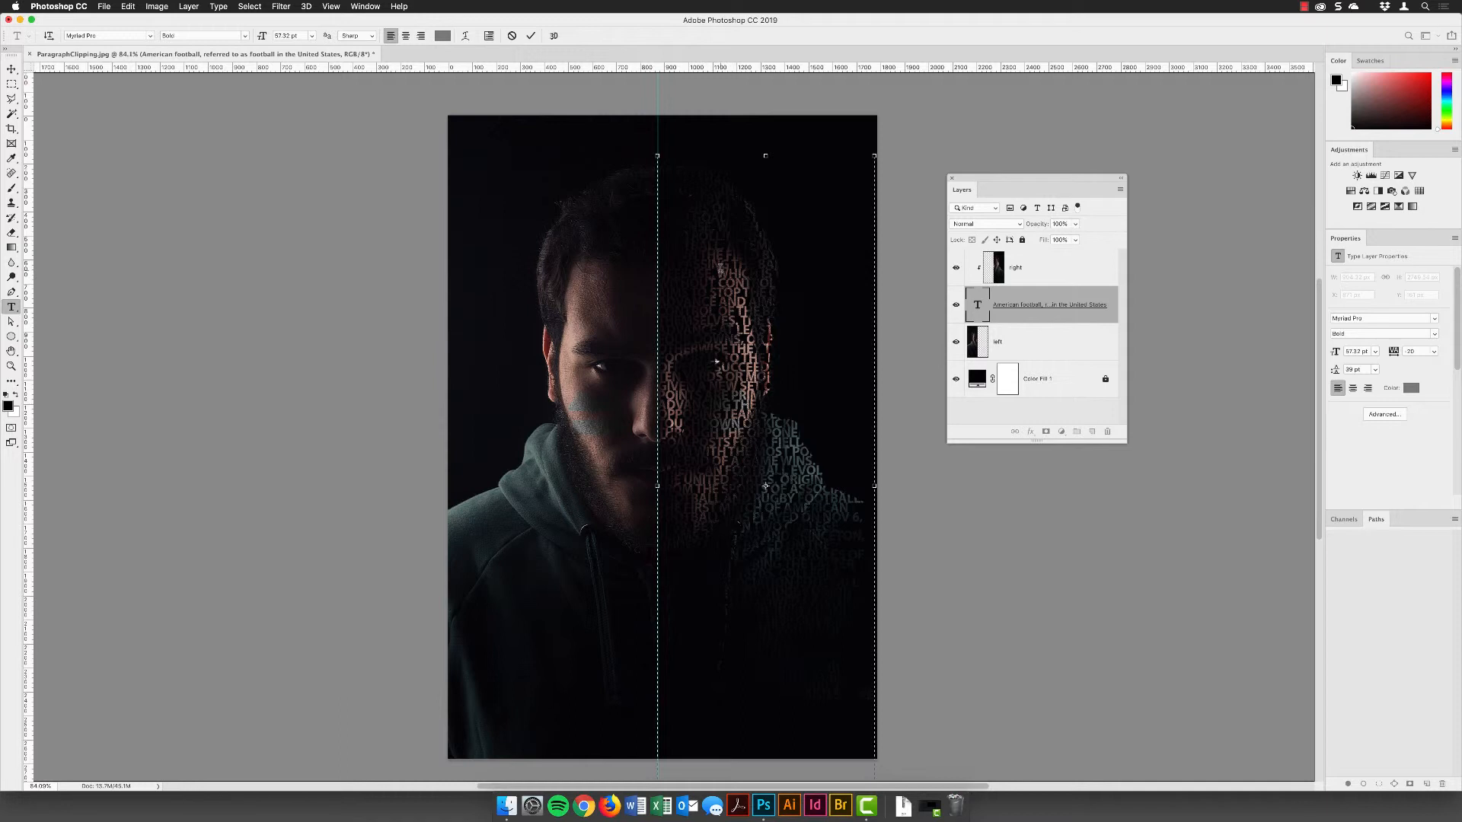
key("Escape")
key("v")
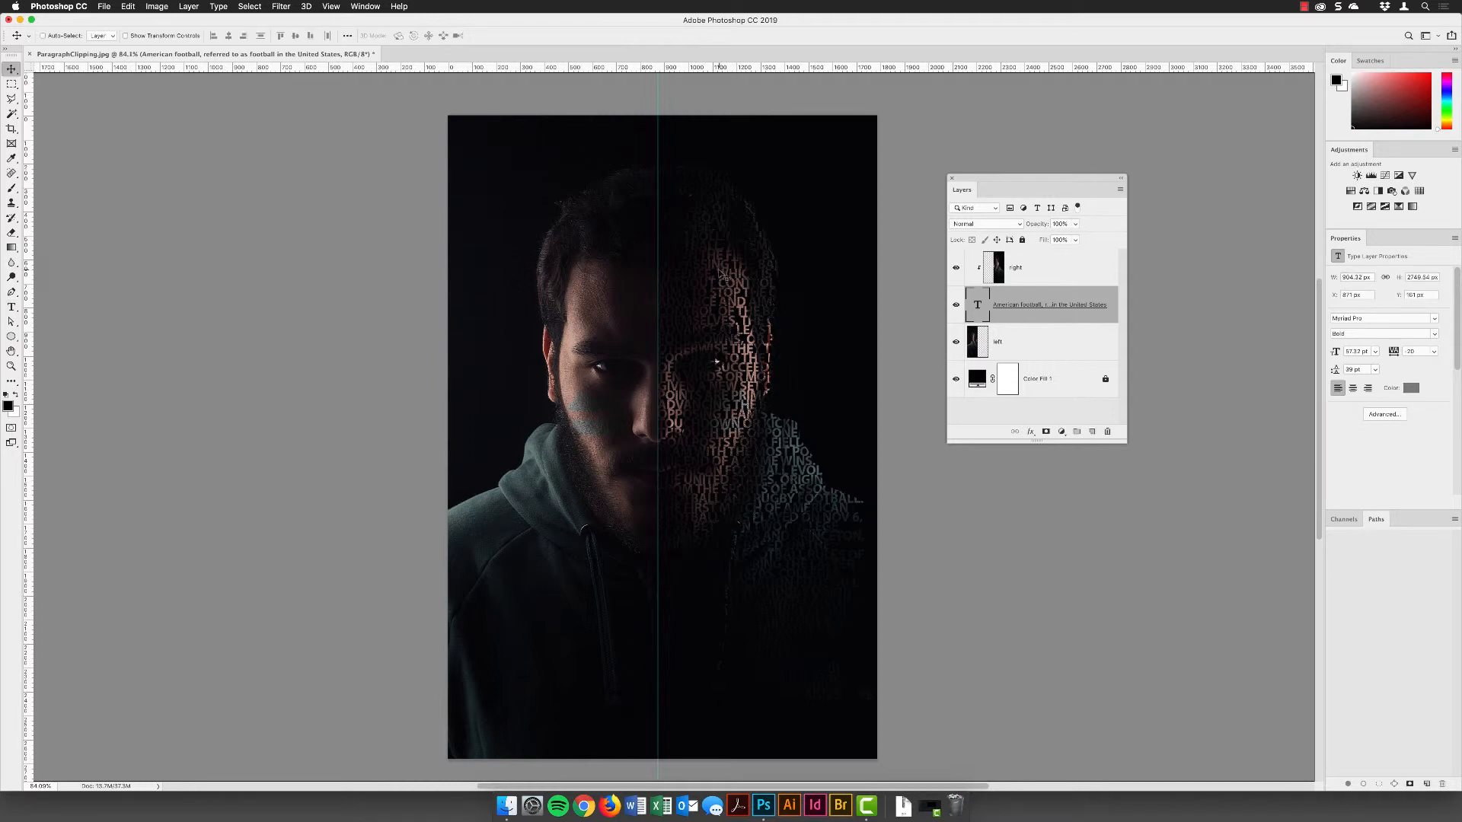
Step: Hide the guides and move the floating Layers panel away from the text-filled half of the face
left_click(331, 7)
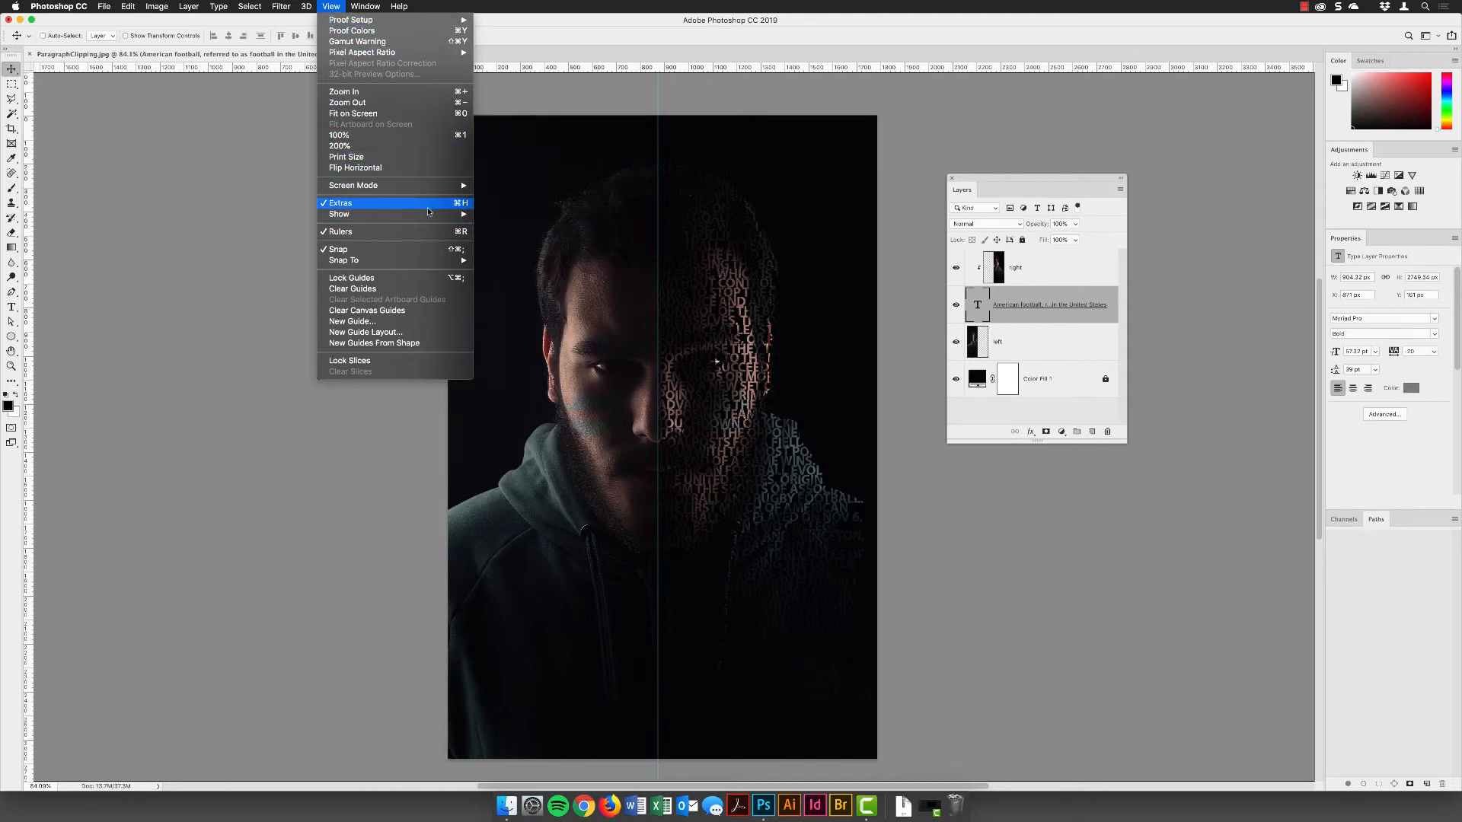
mouse_move(342, 214)
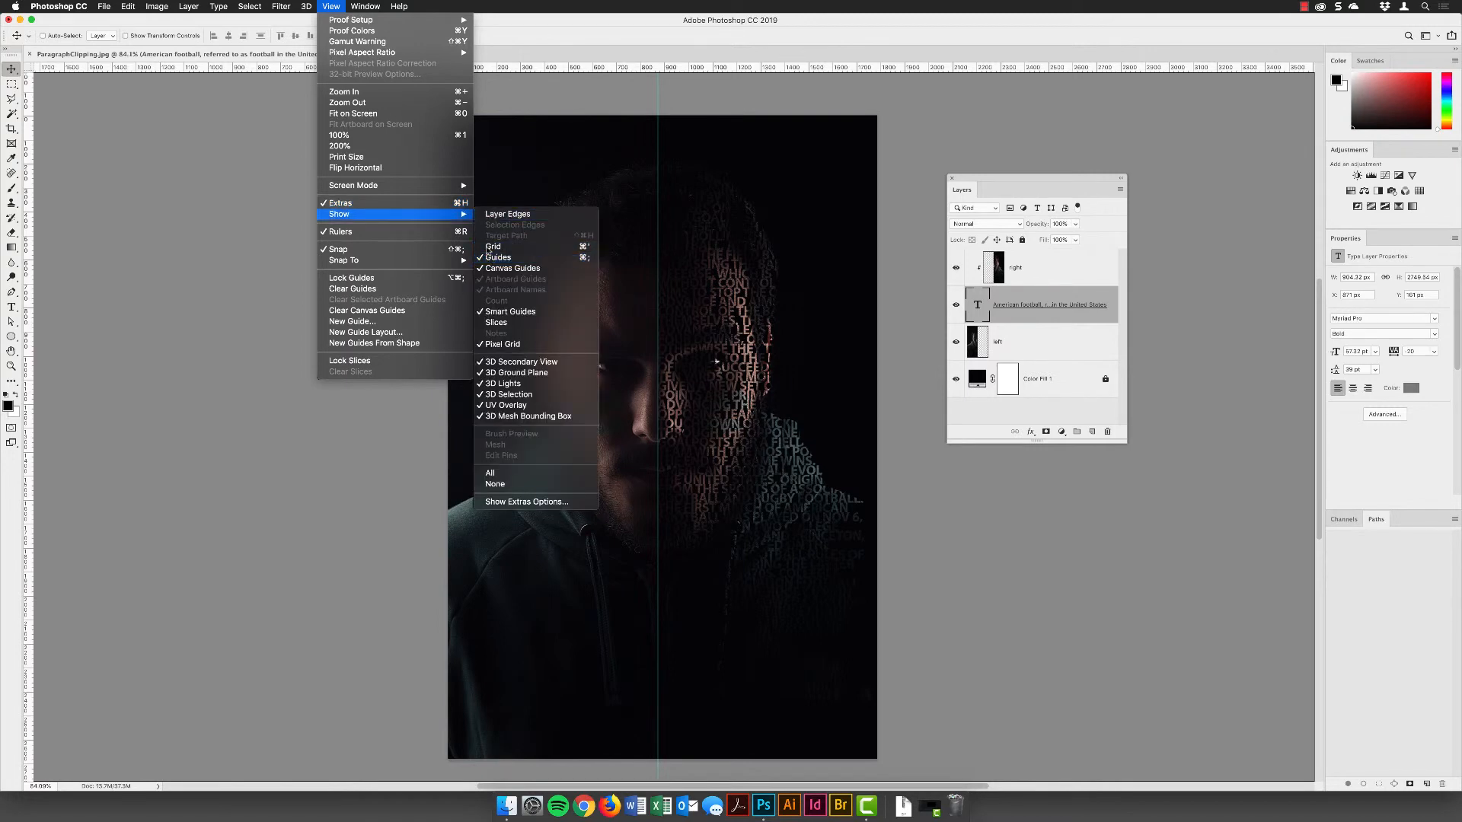
left_click(533, 258)
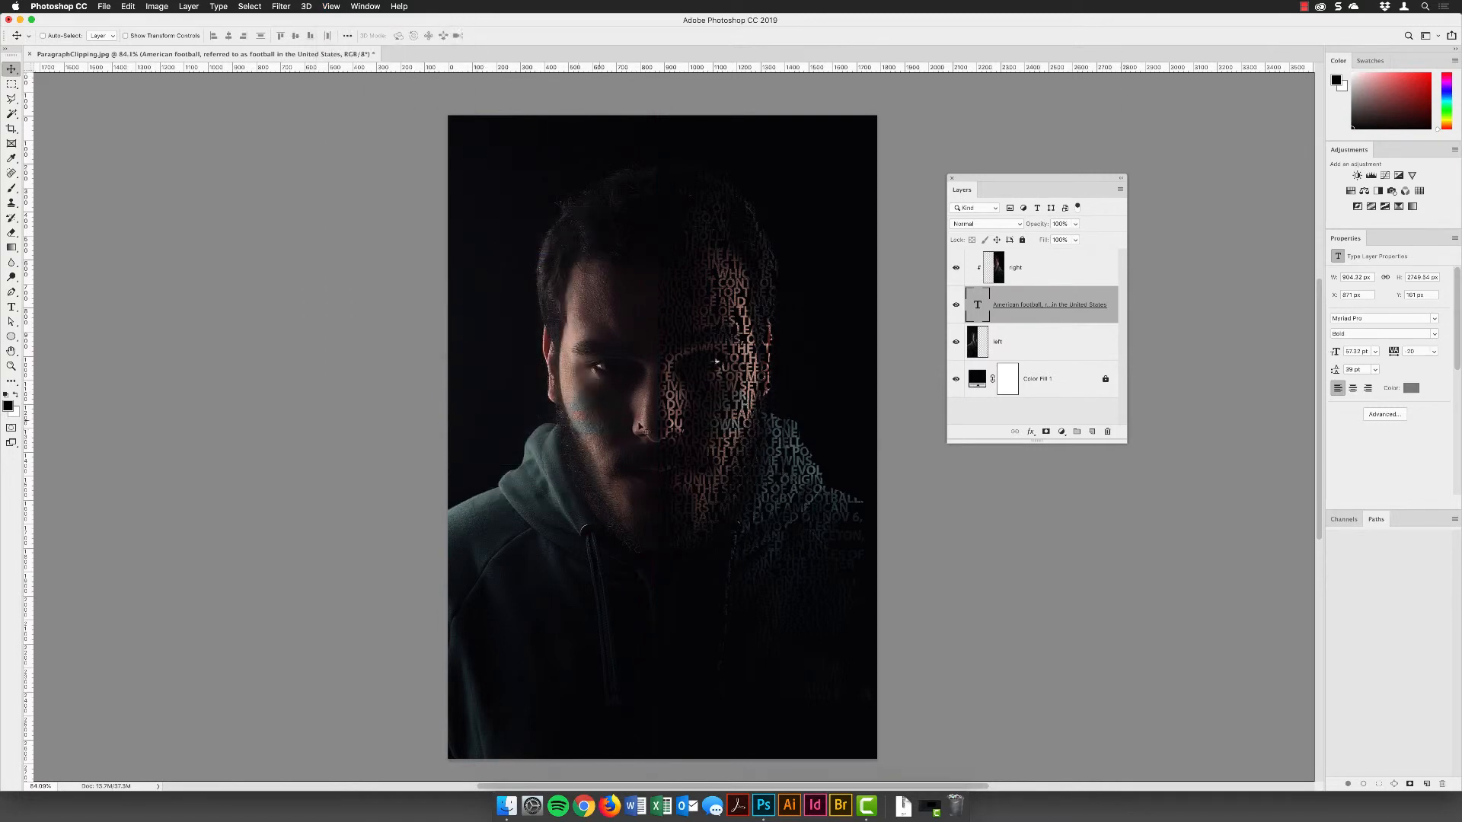
scroll(679, 436, "up", 2)
scroll(678, 436, "up", 8)
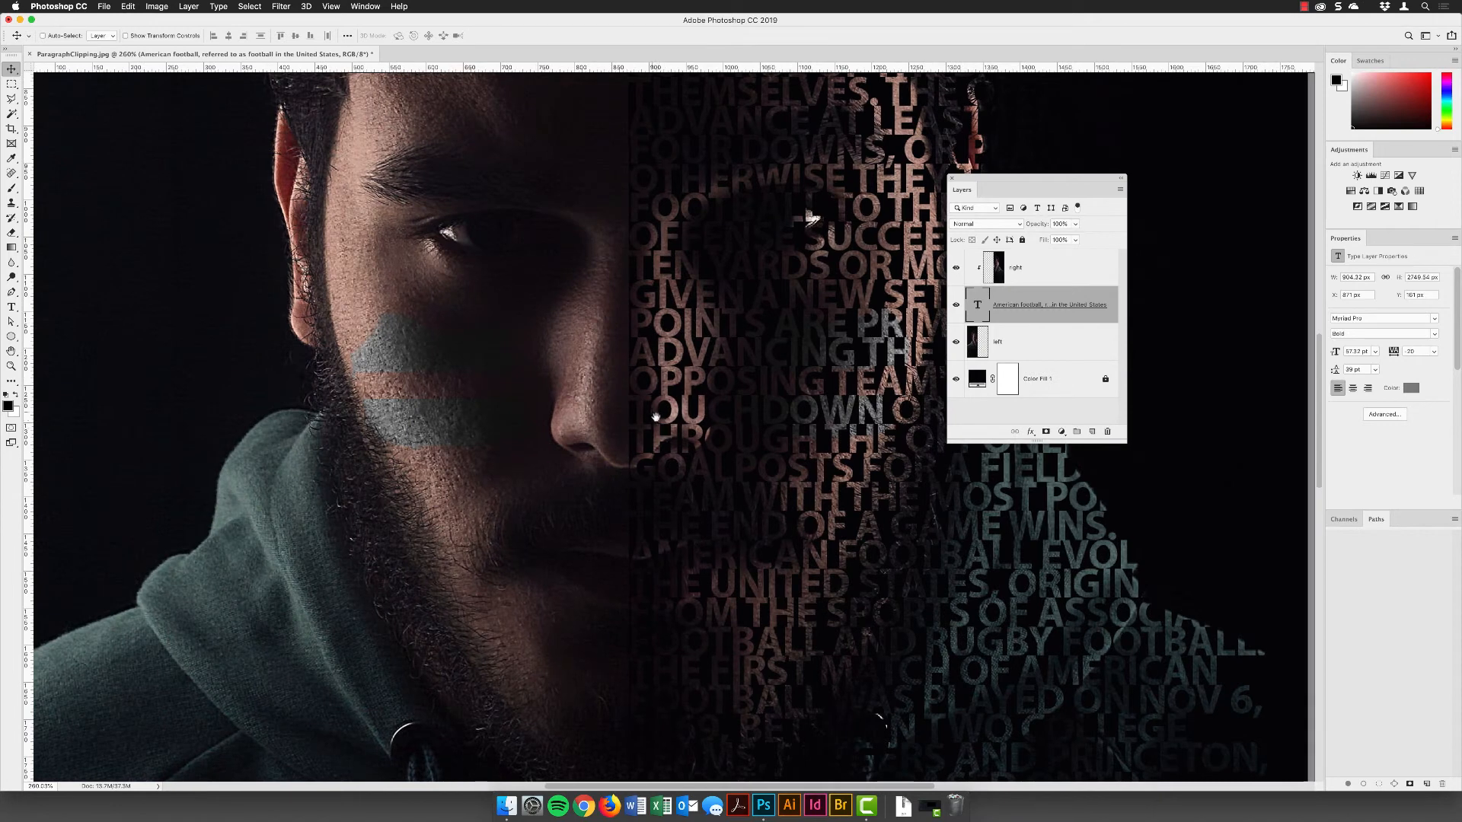
left_click_drag(1007, 176, 1113, 118)
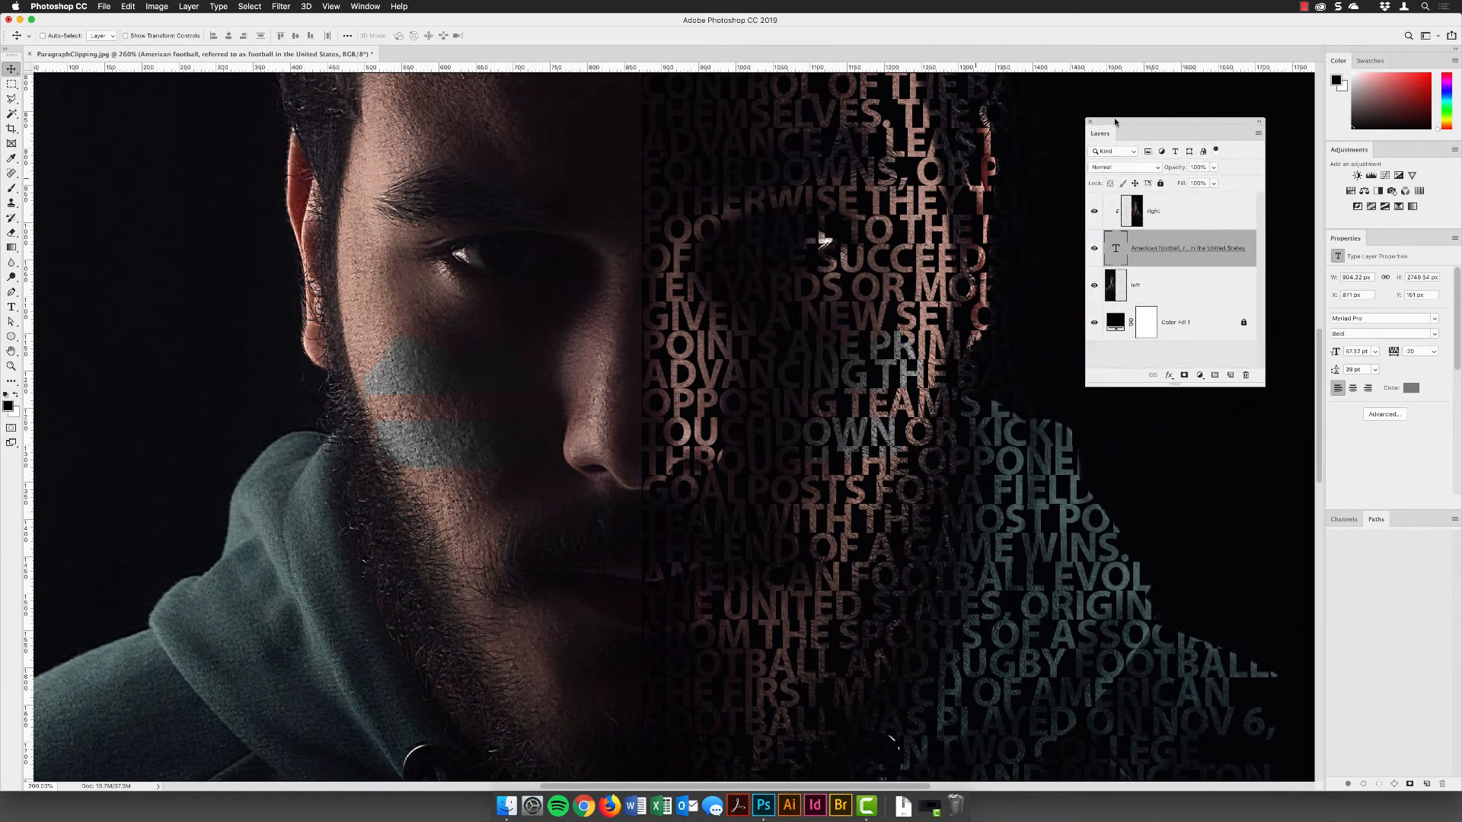